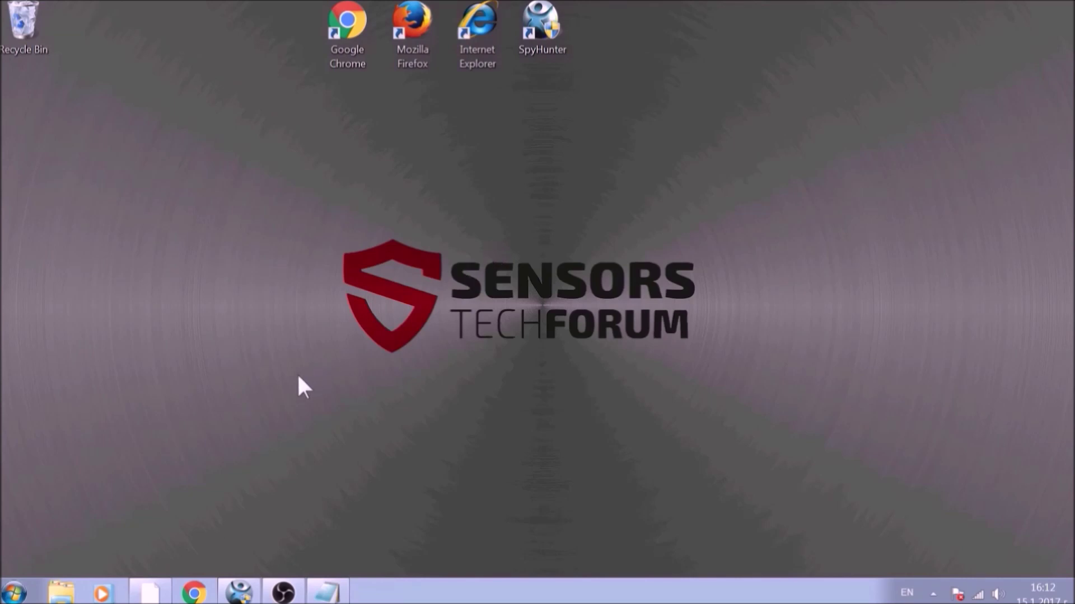
Step: Run APPWIZ.CPL from the Run dialog to open Programs and Features
{"action": "key", "text": "super+r"}
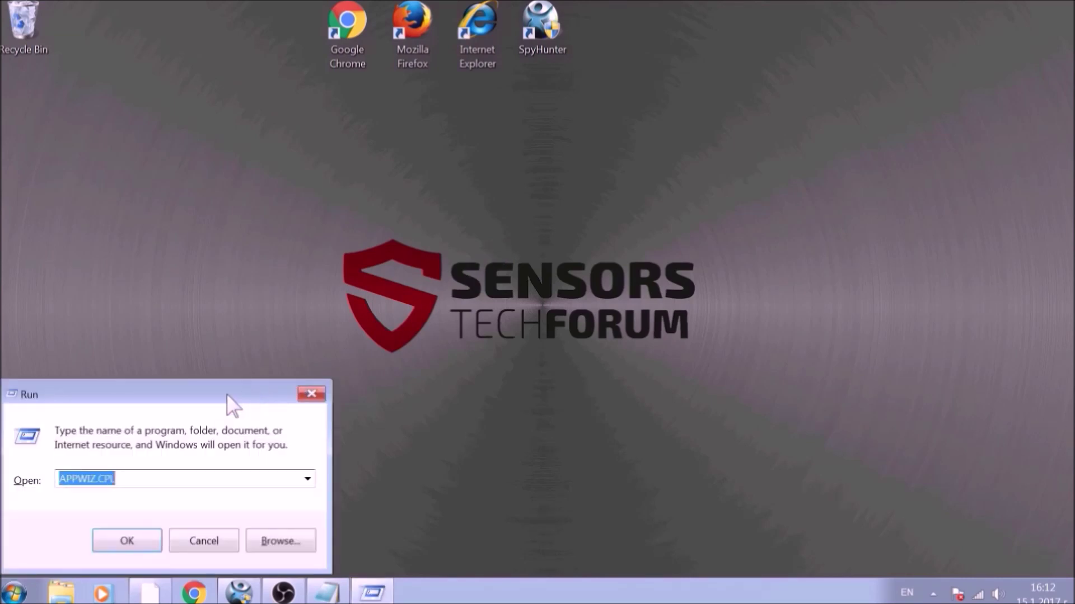
{"action": "left_click_drag", "start_coordinate": [227, 396], "coordinate": [541, 220]}
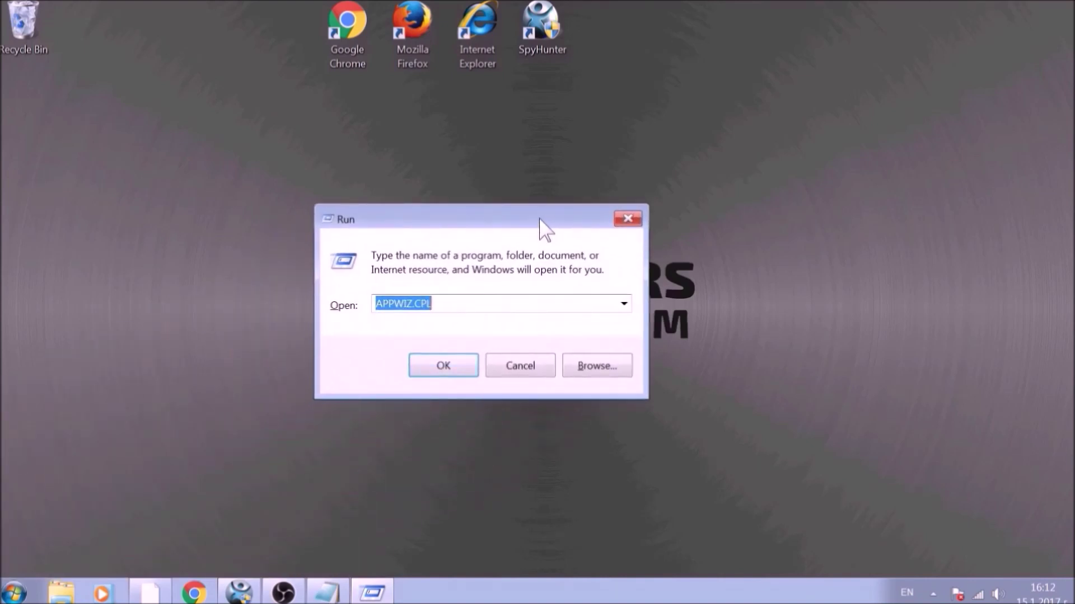
{"action": "type", "text": "APPWIZ"}
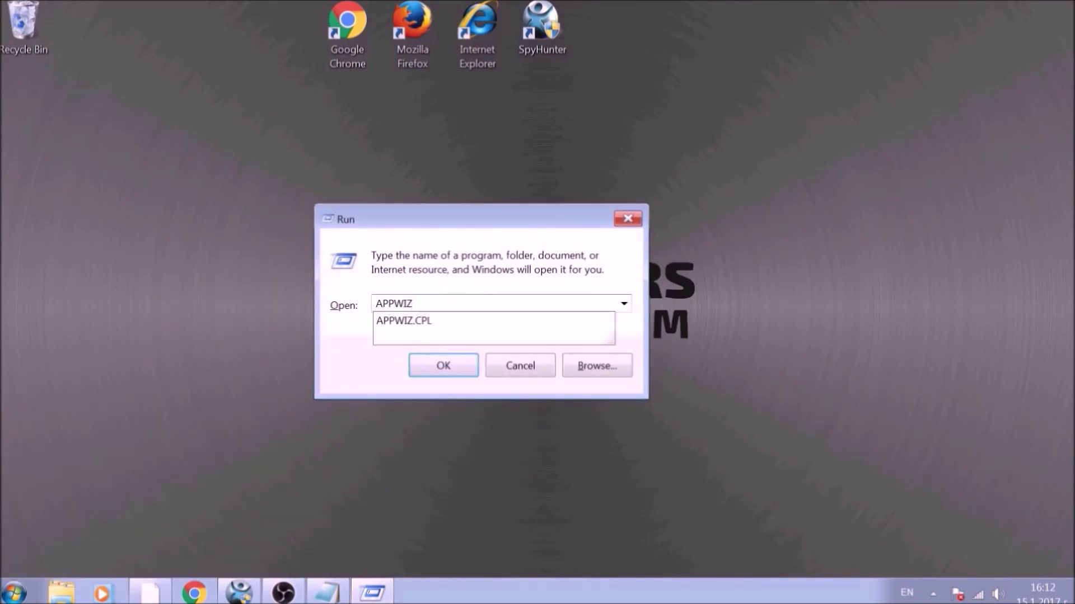
{"action": "type", "text": ".CPL"}
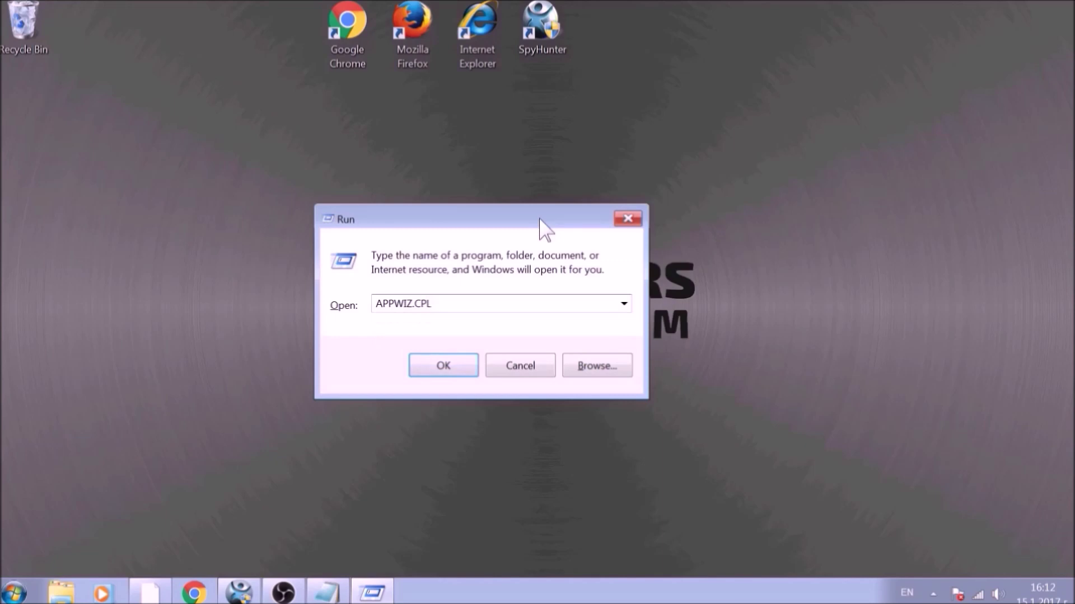
{"action": "left_click", "coordinate": [439, 363]}
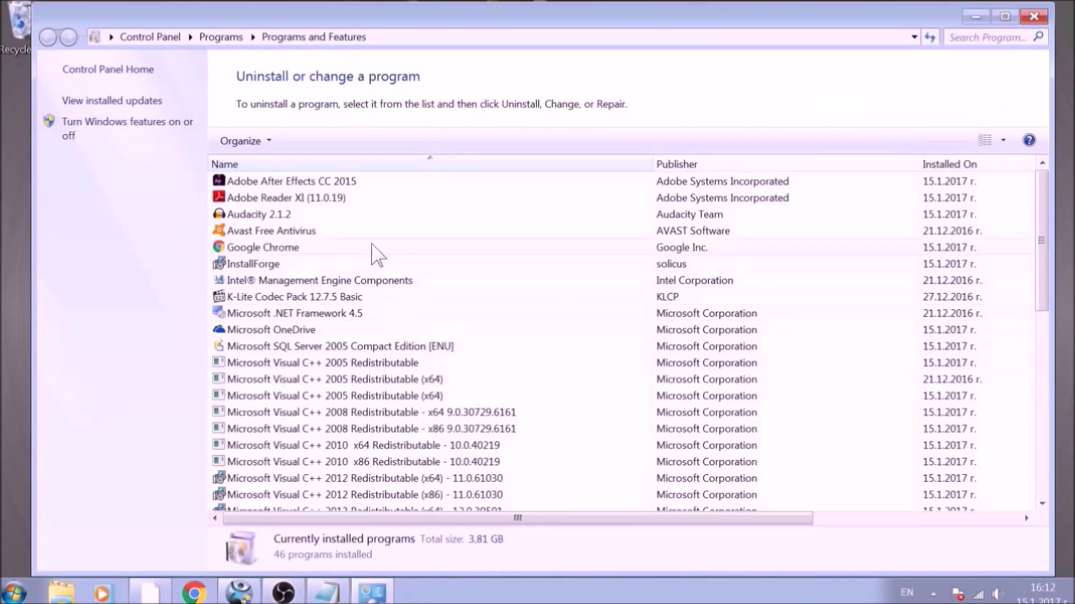
Step: Uninstall SUSPICIOUS PROGRAM from the installed programs list
{"action": "scroll", "coordinate": [375, 246], "scroll_direction": "down", "scroll_amount": 1}
{"action": "scroll", "coordinate": [377, 280], "scroll_direction": "down", "scroll_amount": 3}
{"action": "scroll", "coordinate": [379, 313], "scroll_direction": "down", "scroll_amount": 4}
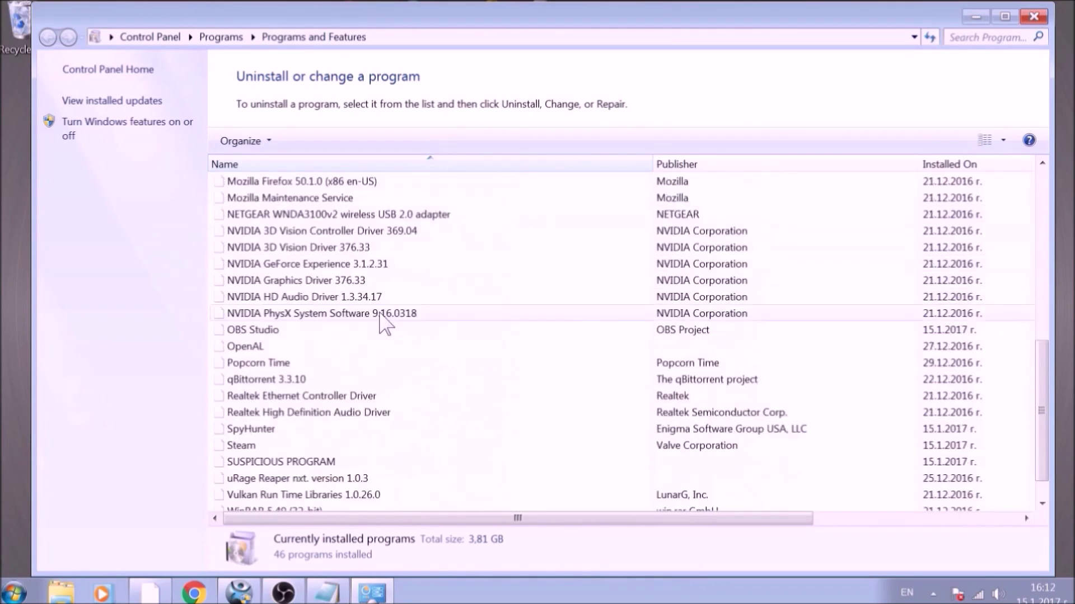
{"action": "scroll", "coordinate": [380, 314], "scroll_direction": "down", "scroll_amount": 1}
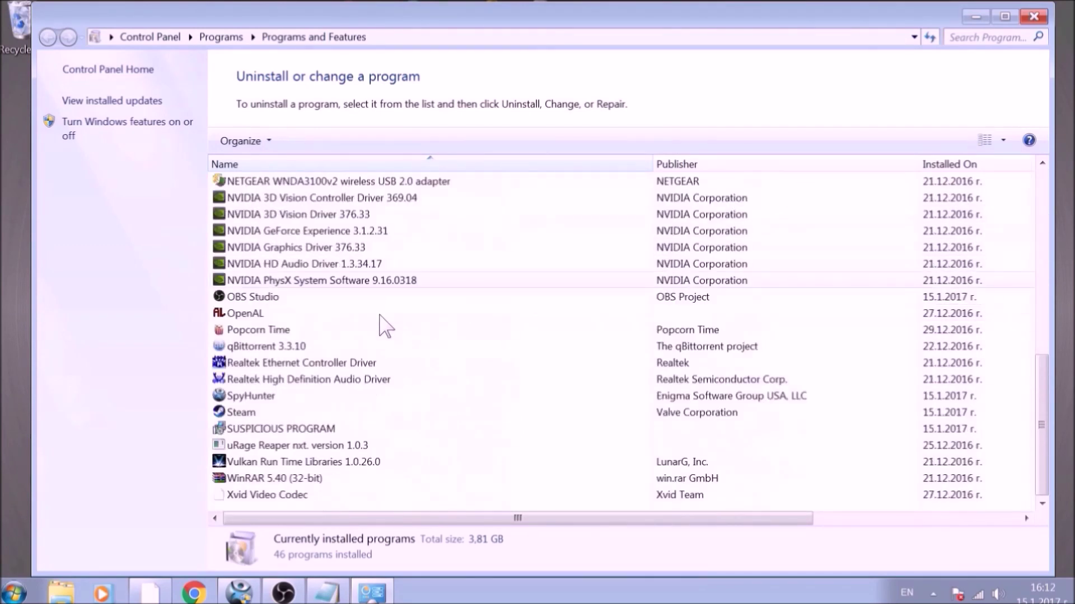
{"action": "left_click", "coordinate": [361, 428]}
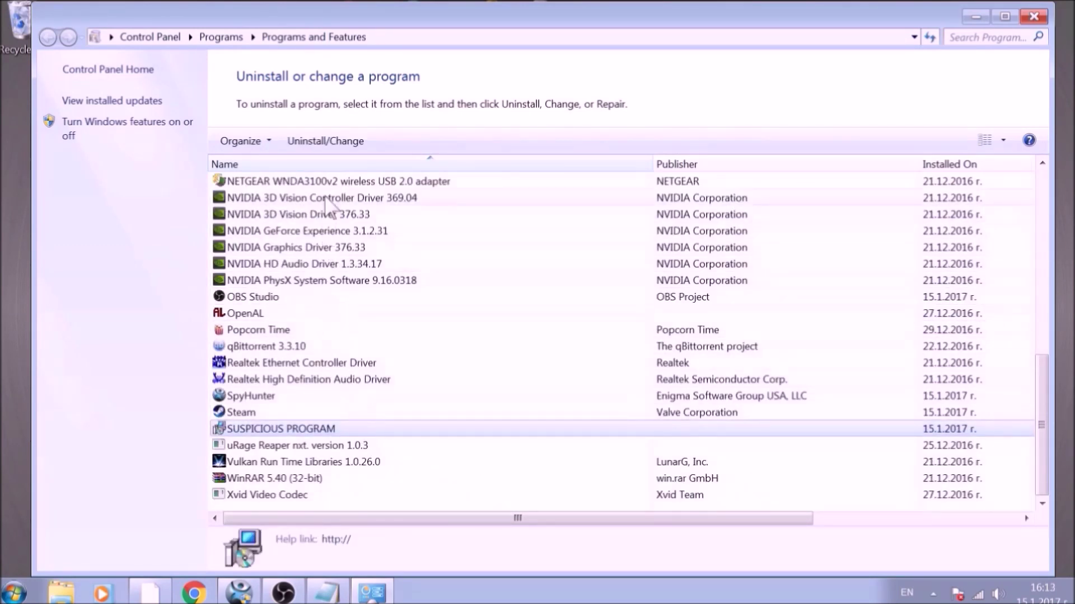
{"action": "left_click", "coordinate": [330, 141]}
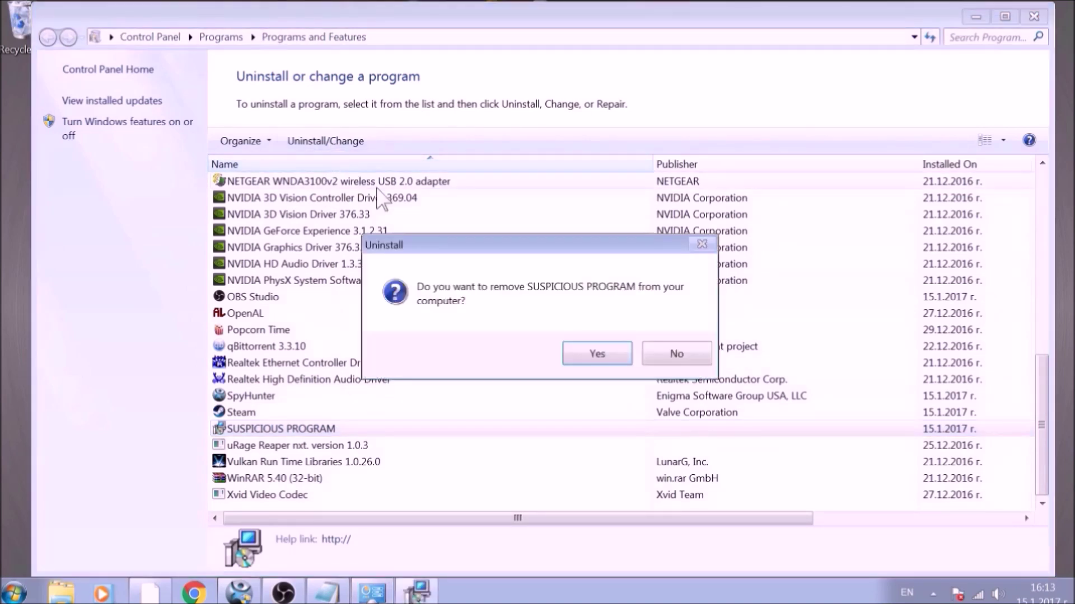
{"action": "left_click", "coordinate": [595, 351]}
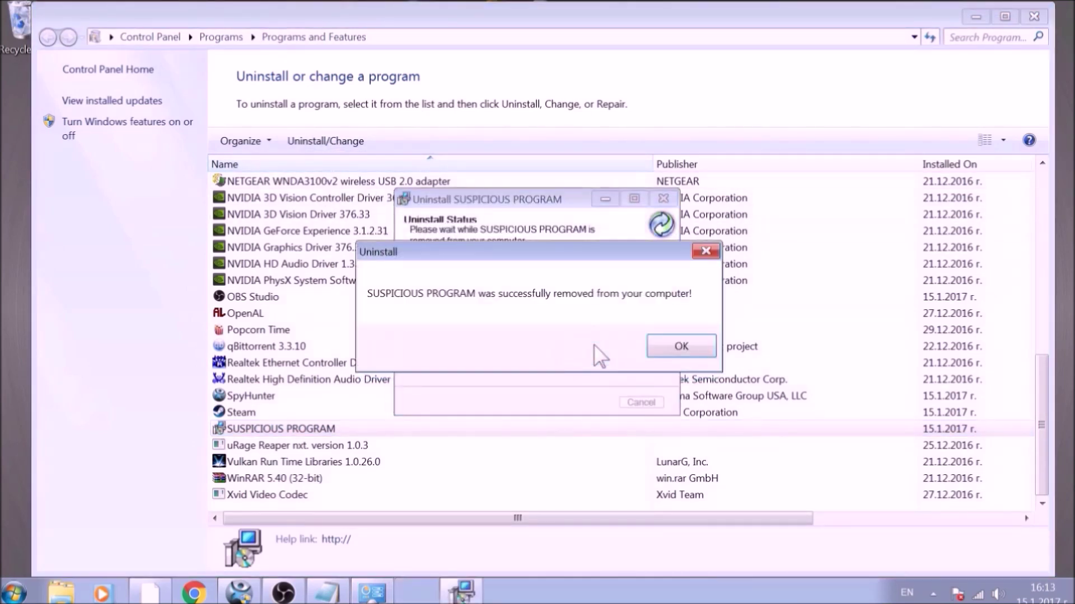
Step: Dismiss the removal message, close Programs and Features and launch Google Chrome
{"action": "left_click", "coordinate": [669, 345]}
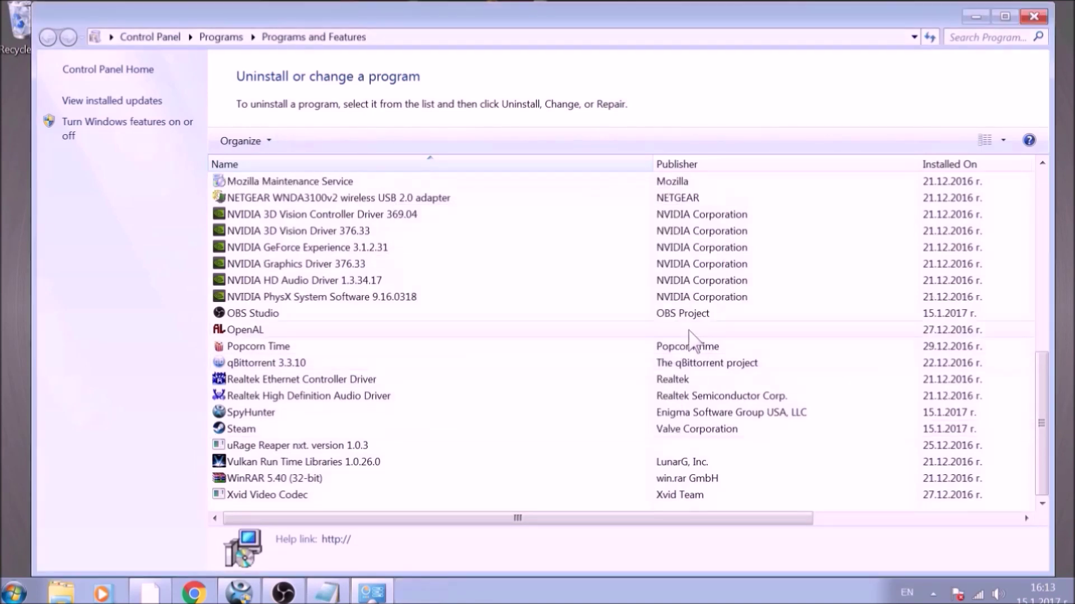
{"action": "left_click", "coordinate": [1033, 17]}
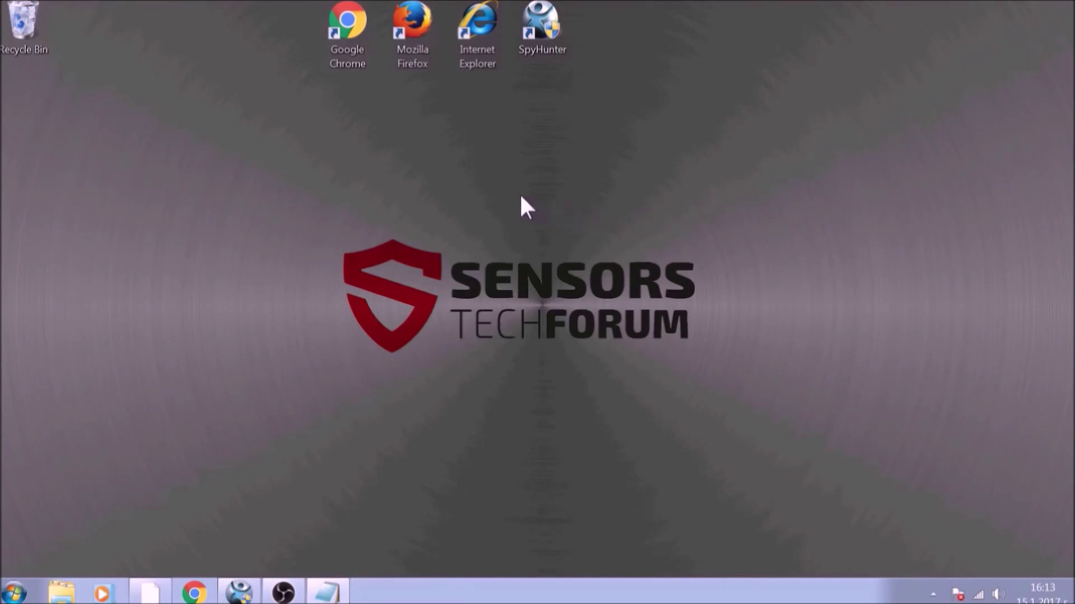
{"action": "double_click", "coordinate": [361, 37]}
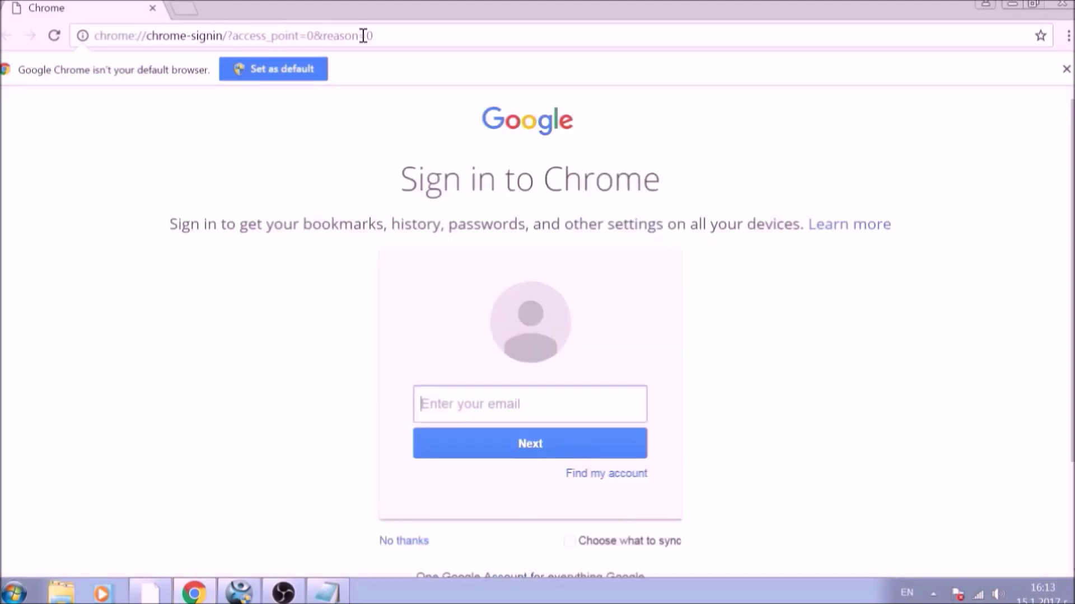
Step: Go to chrome://net-internals/#dns in the Chrome address bar
{"action": "left_click", "coordinate": [378, 35]}
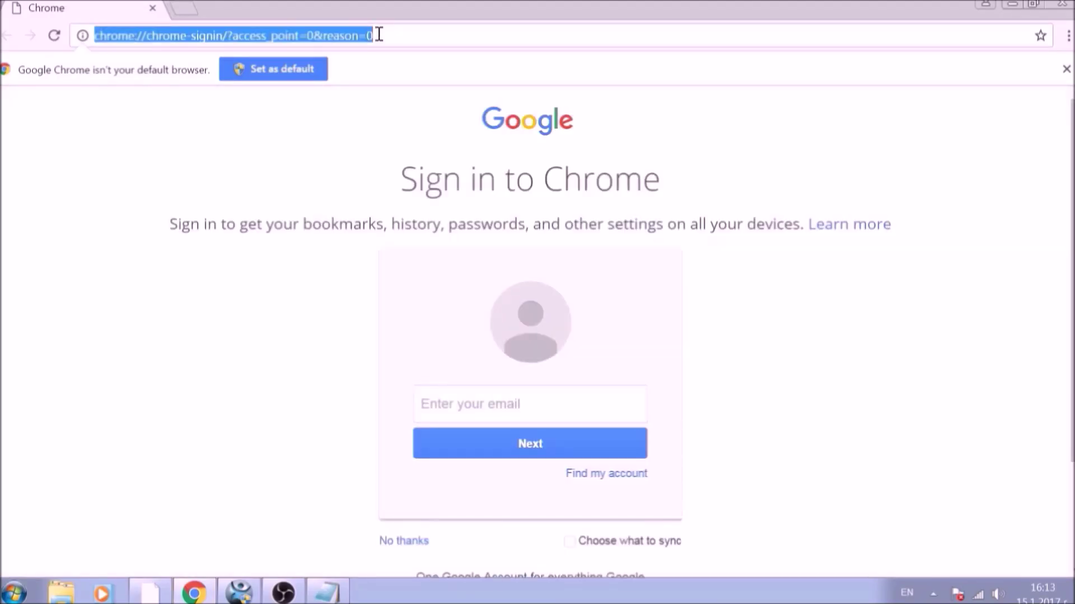
{"action": "type", "text": "CHROME"}
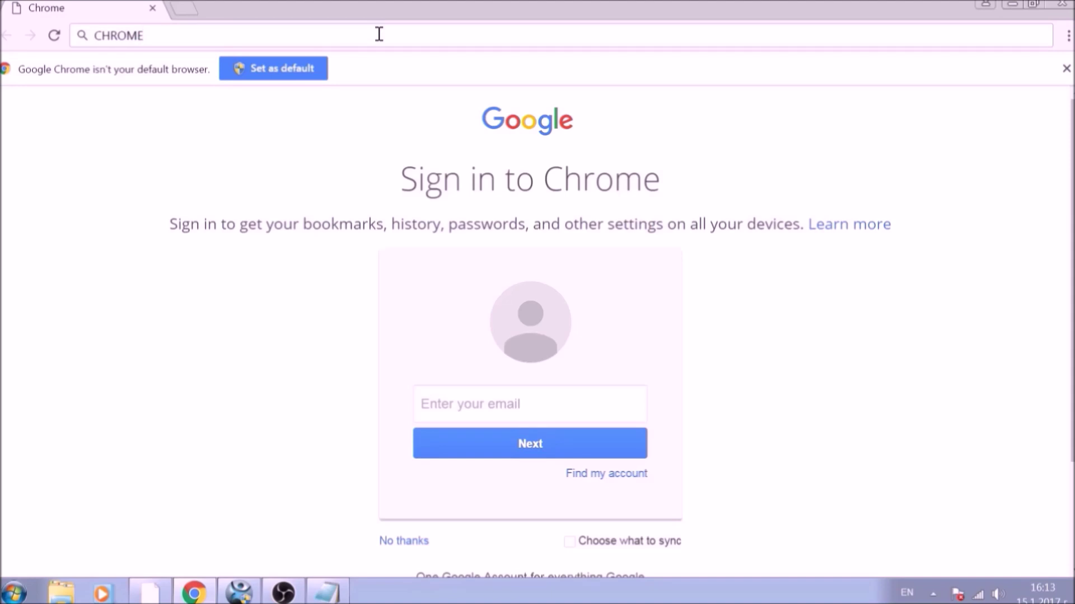
{"action": "type", "text": "://NE"}
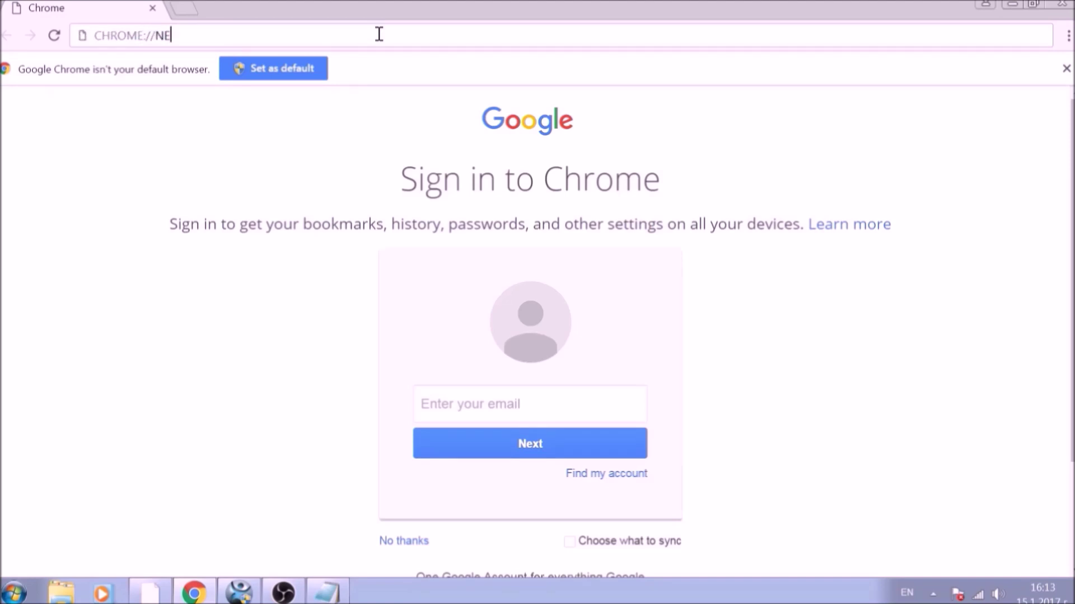
{"action": "type", "text": "T-INTER"}
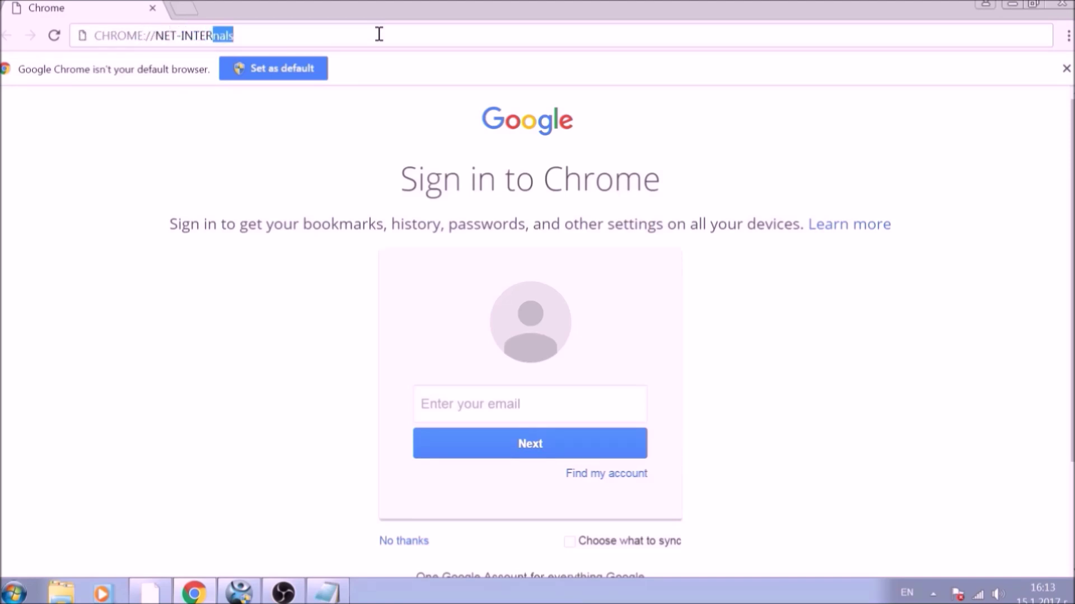
{"action": "type", "text": "NA"}
{"action": "type", "text": "LS/"}
{"action": "type", "text": "#"}
{"action": "type", "text": "DNS"}
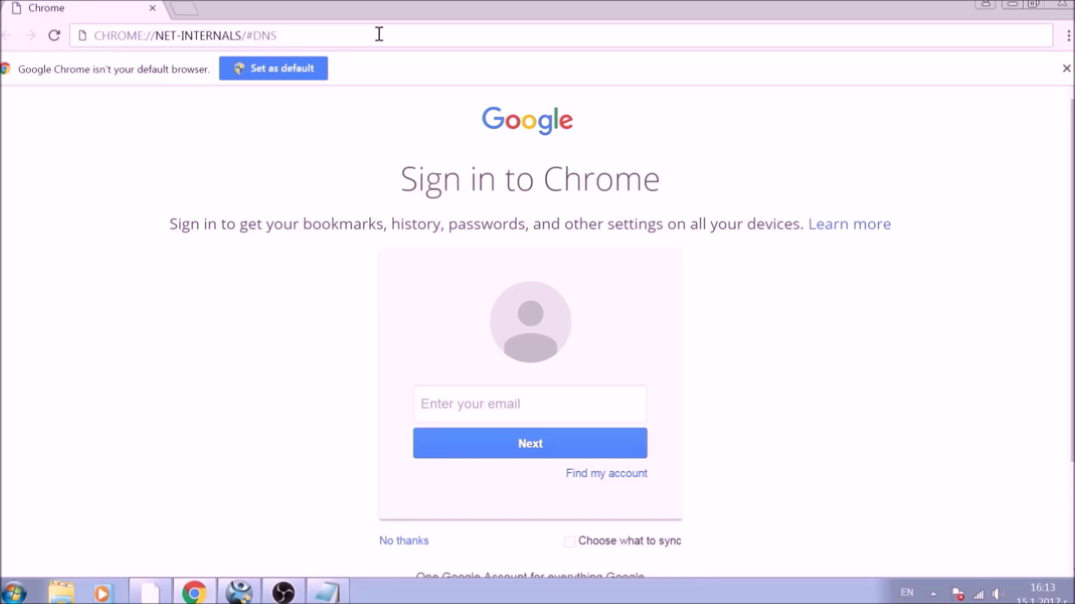
{"action": "key", "text": "Return"}
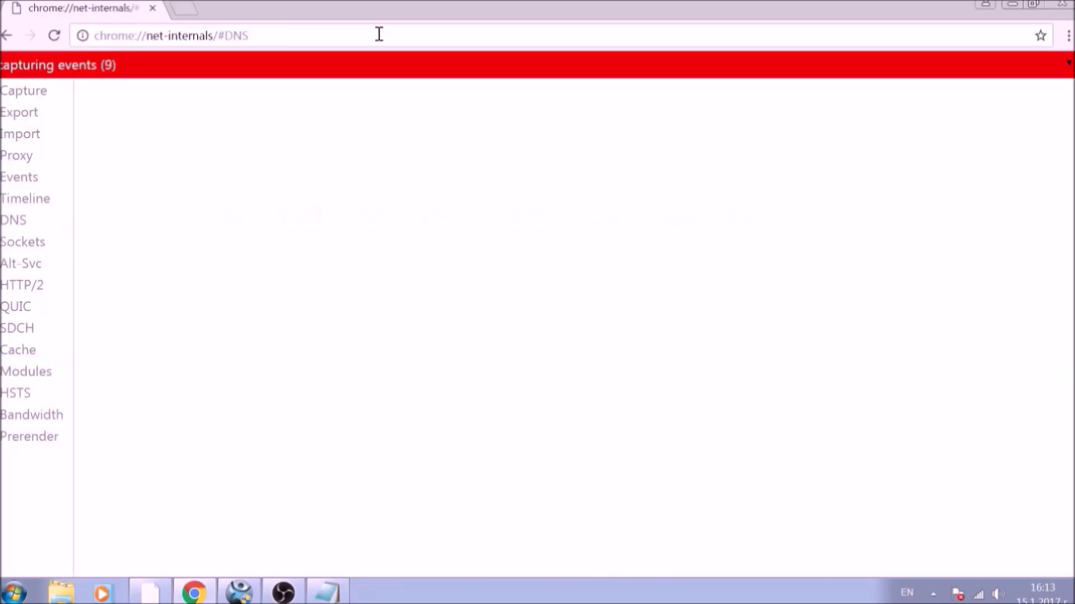
Step: Clear Chrome's DNS host cache and show the Cache statistics view
{"action": "left_click", "coordinate": [17, 225]}
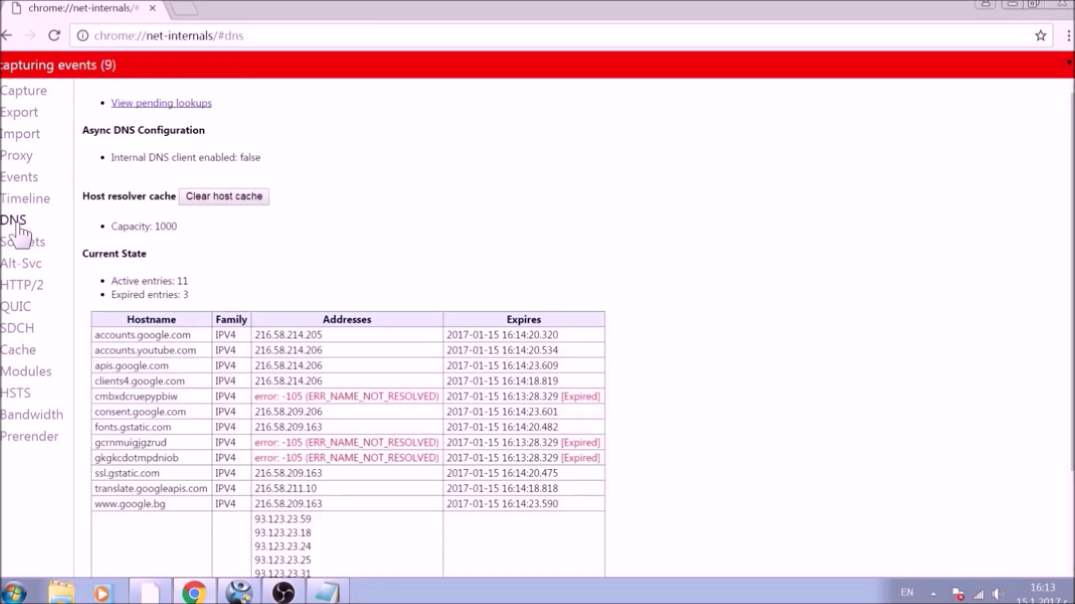
{"action": "left_click", "coordinate": [224, 197]}
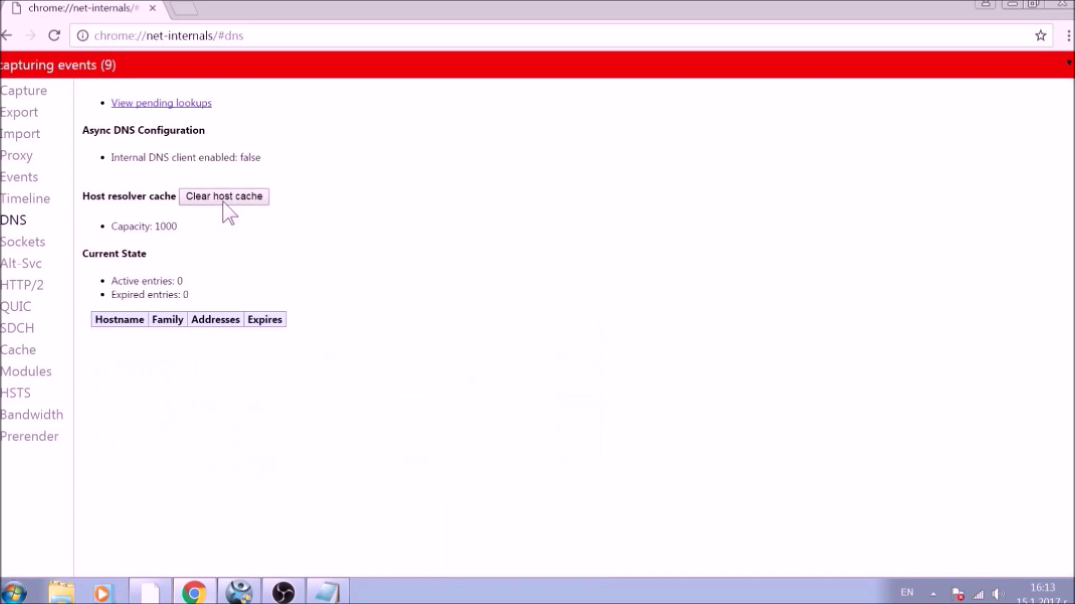
{"action": "left_click", "coordinate": [42, 354]}
{"action": "scroll", "coordinate": [112, 319], "scroll_direction": "down", "scroll_amount": 6}
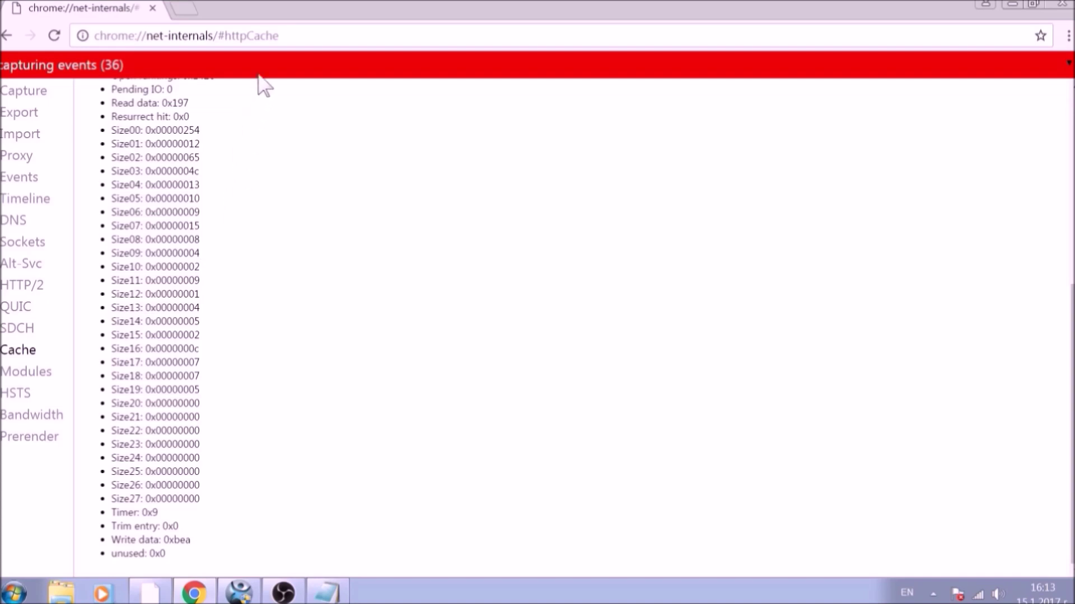
Step: Navigate to chrome://settings/clearBrowserData to show the Clear browsing data dialog
{"action": "left_click", "coordinate": [275, 35]}
{"action": "type", "text": "CH"}
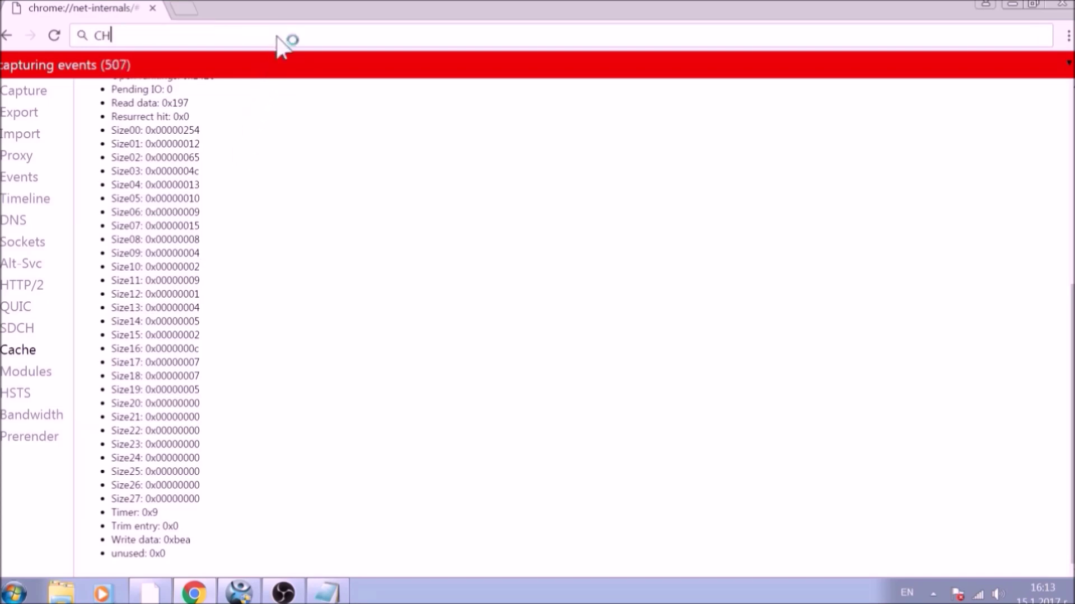
{"action": "type", "text": "ROME:"}
{"action": "type", "text": "//"}
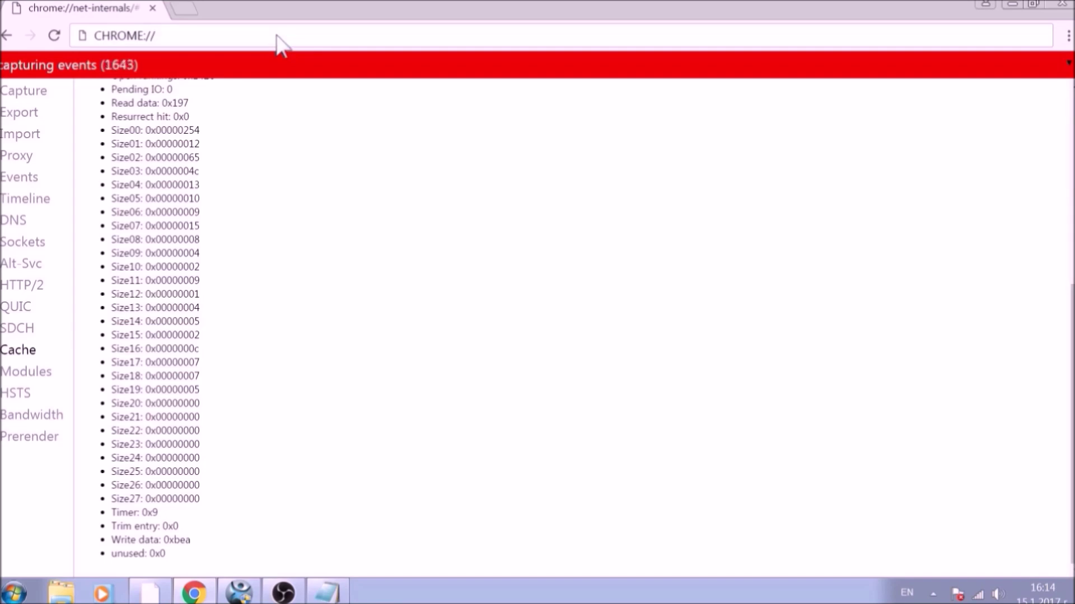
{"action": "type", "text": "SETTI"}
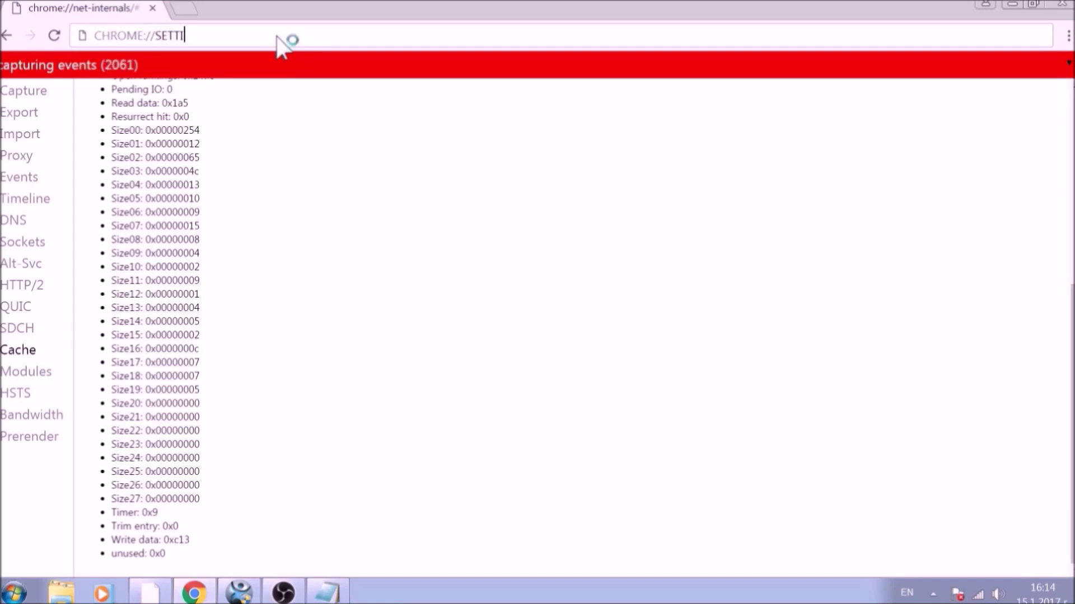
{"action": "type", "text": "NGS/C"}
{"action": "type", "text": "LEA"}
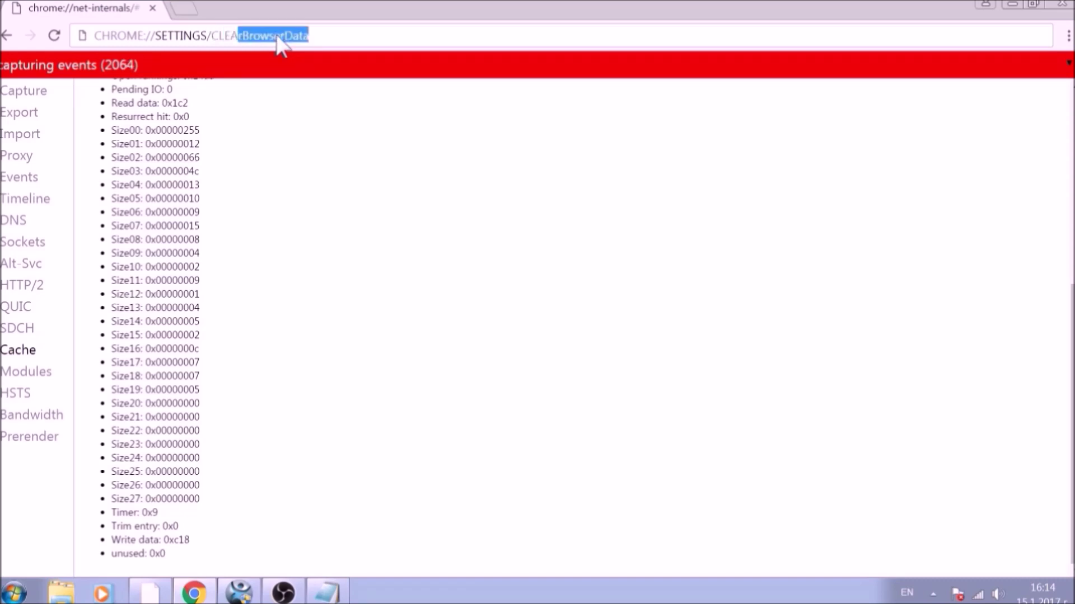
{"action": "type", "text": "RBW"}
{"action": "key", "text": "BackSpace"}
{"action": "type", "text": "R"}
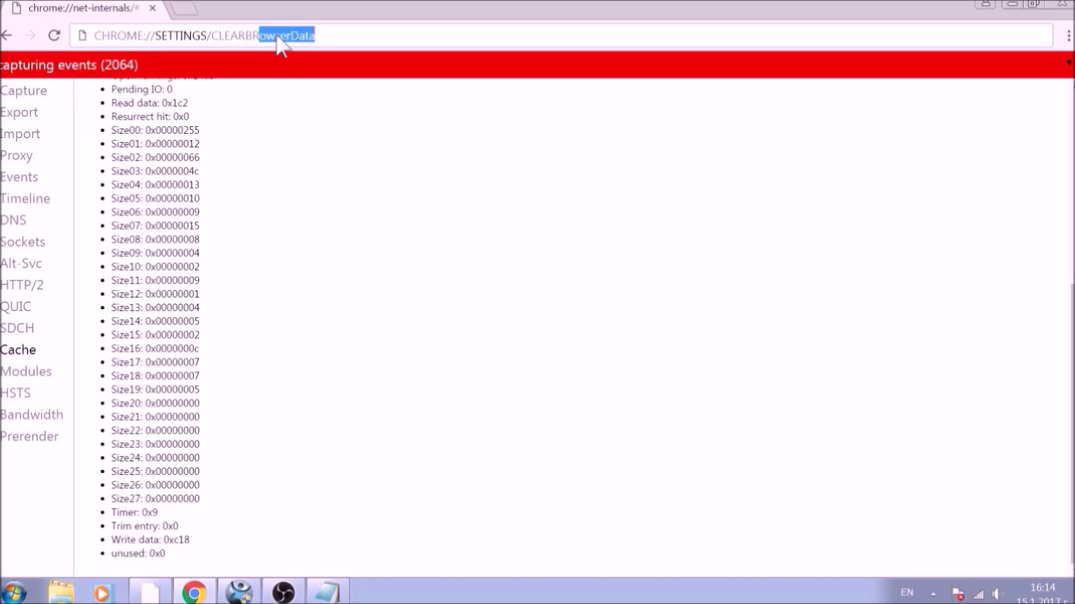
{"action": "type", "text": "OWSERD"}
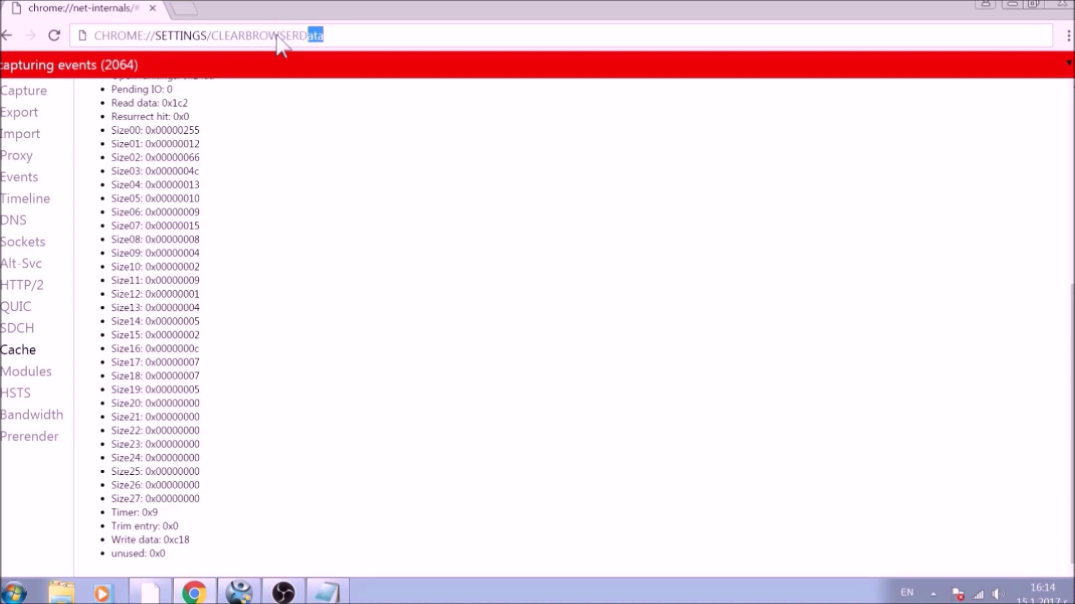
{"action": "type", "text": "ATA"}
{"action": "key", "text": "Return"}
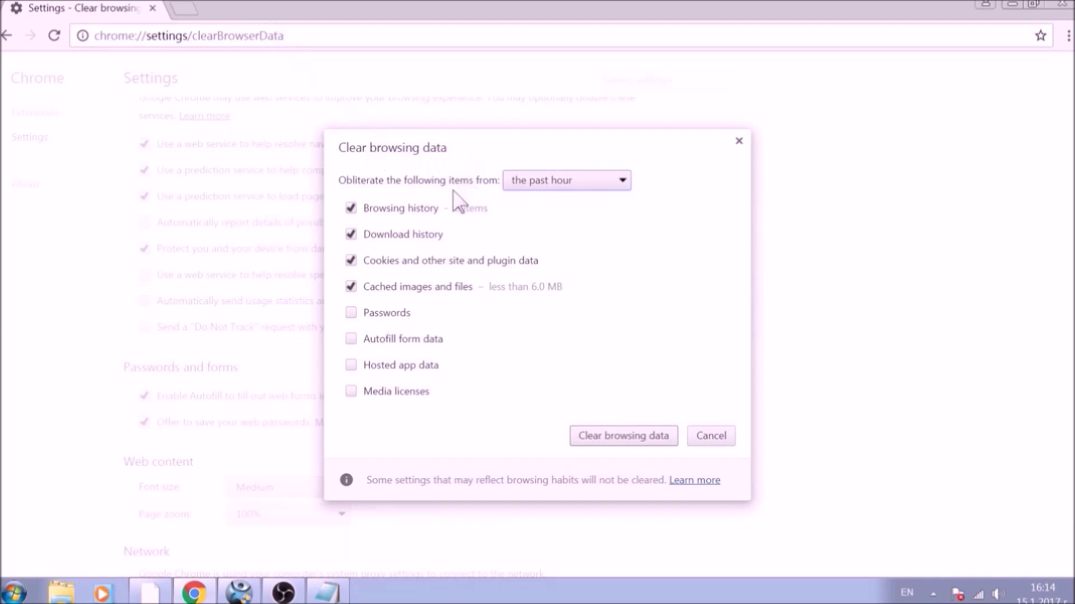
Step: Clear all browsing data from the beginning of time, including passwords, autofill, hosted app data and media licenses
{"action": "left_click", "coordinate": [617, 180]}
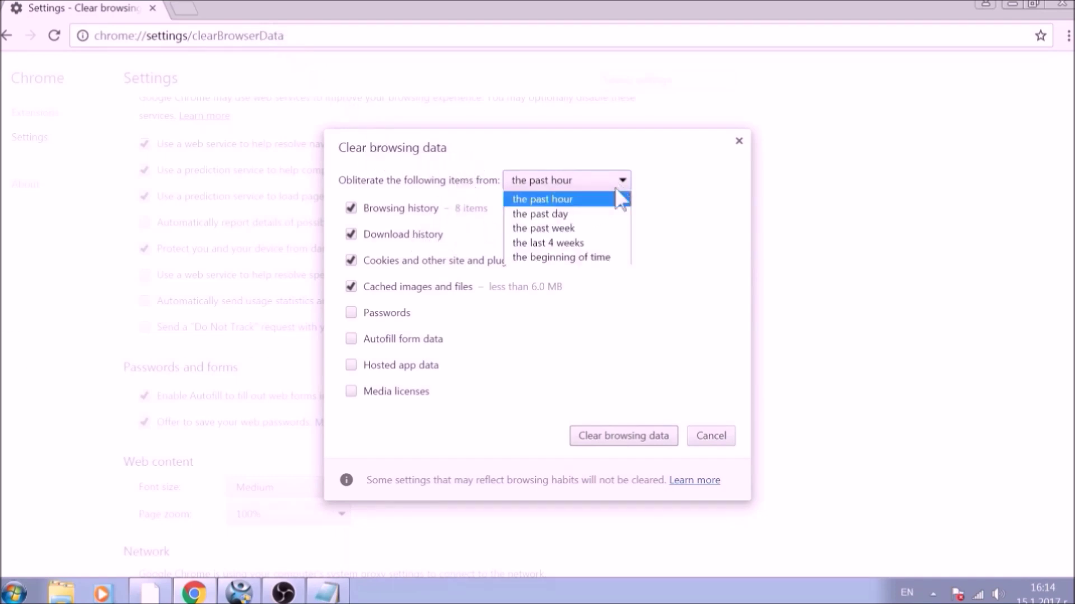
{"action": "left_click", "coordinate": [602, 258]}
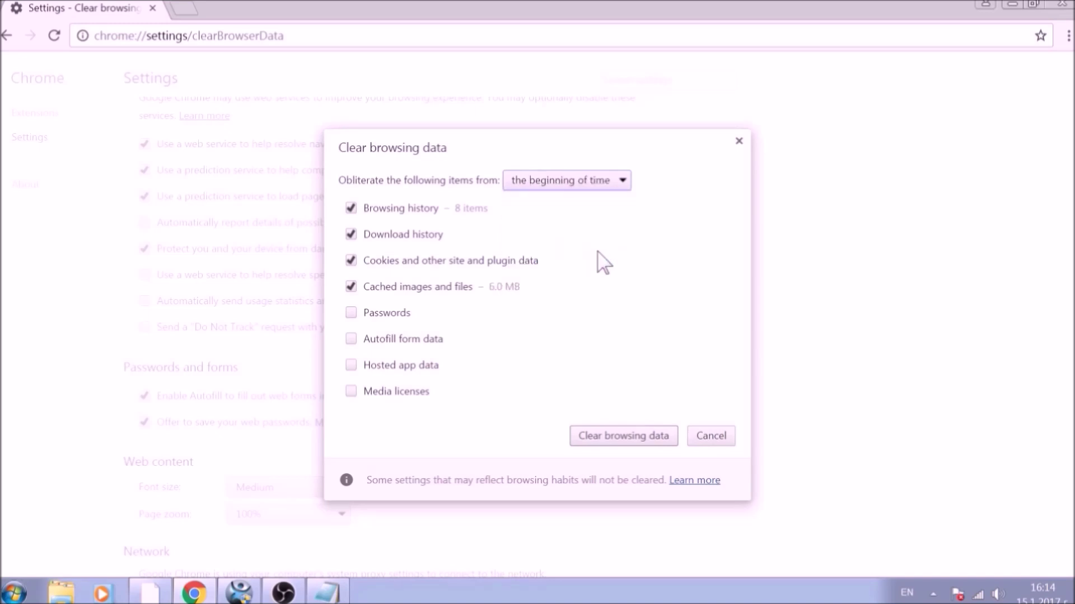
{"action": "left_click", "coordinate": [403, 313]}
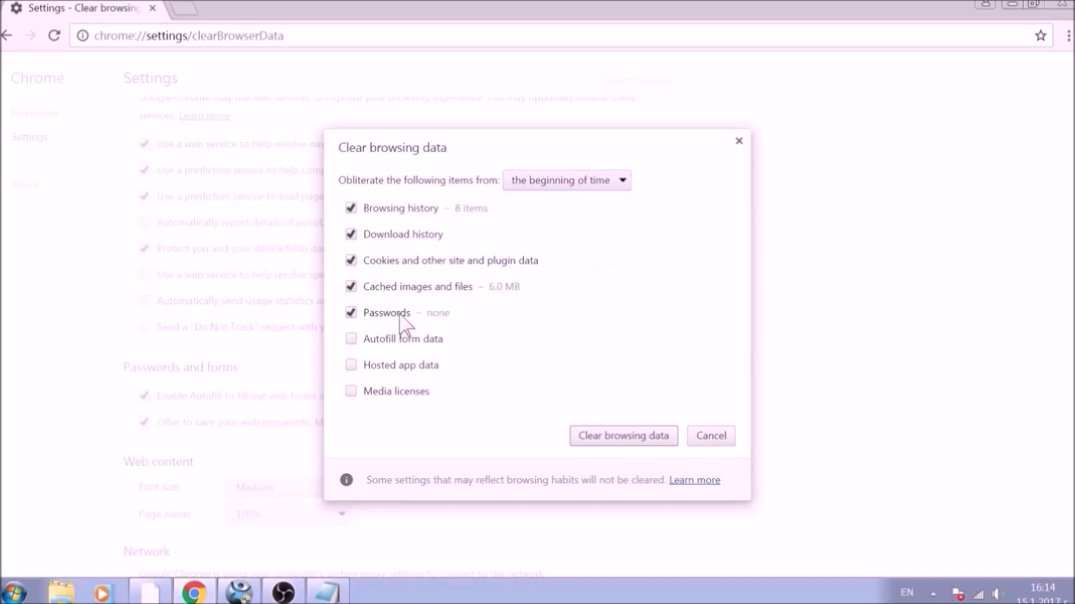
{"action": "left_click", "coordinate": [408, 342]}
{"action": "left_click", "coordinate": [408, 366]}
{"action": "left_click", "coordinate": [408, 393]}
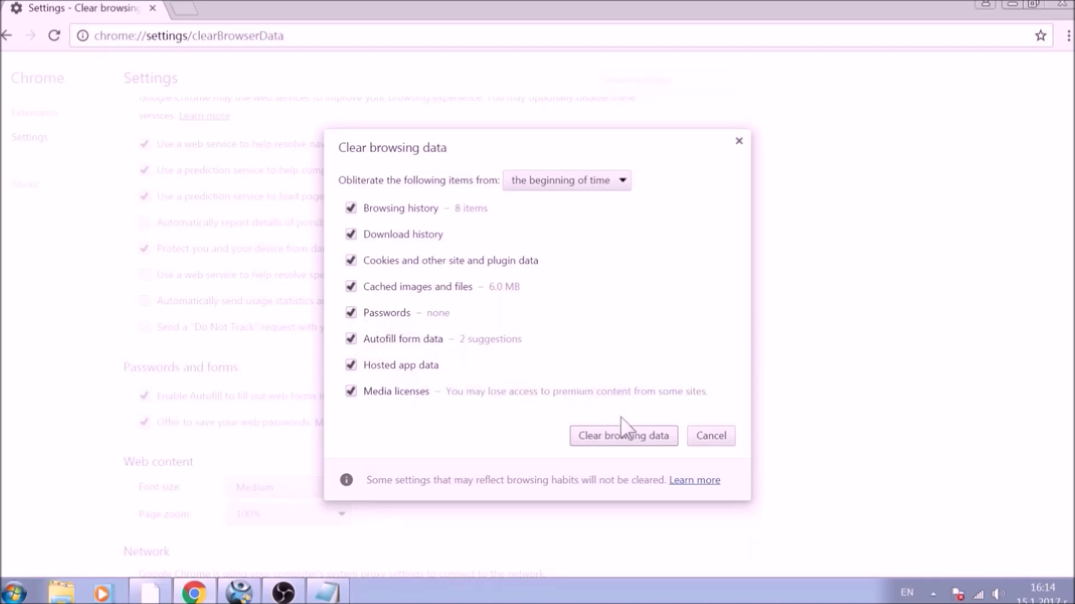
{"action": "left_click", "coordinate": [630, 440]}
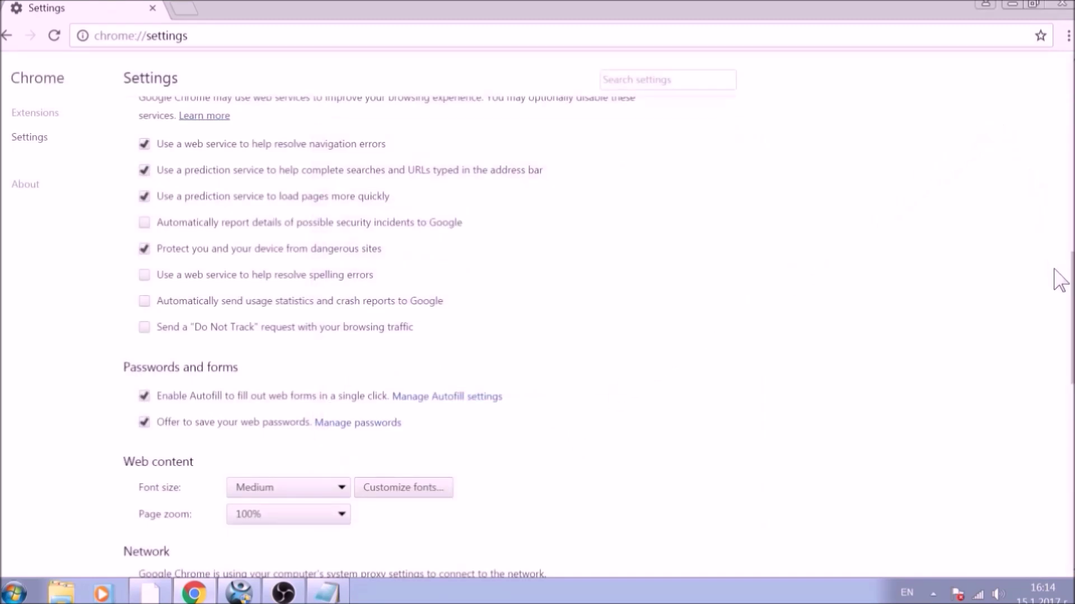
Step: Reset Chrome settings to their original defaults, then close Chrome
{"action": "left_click_drag", "start_coordinate": [1070, 324], "coordinate": [1059, 518]}
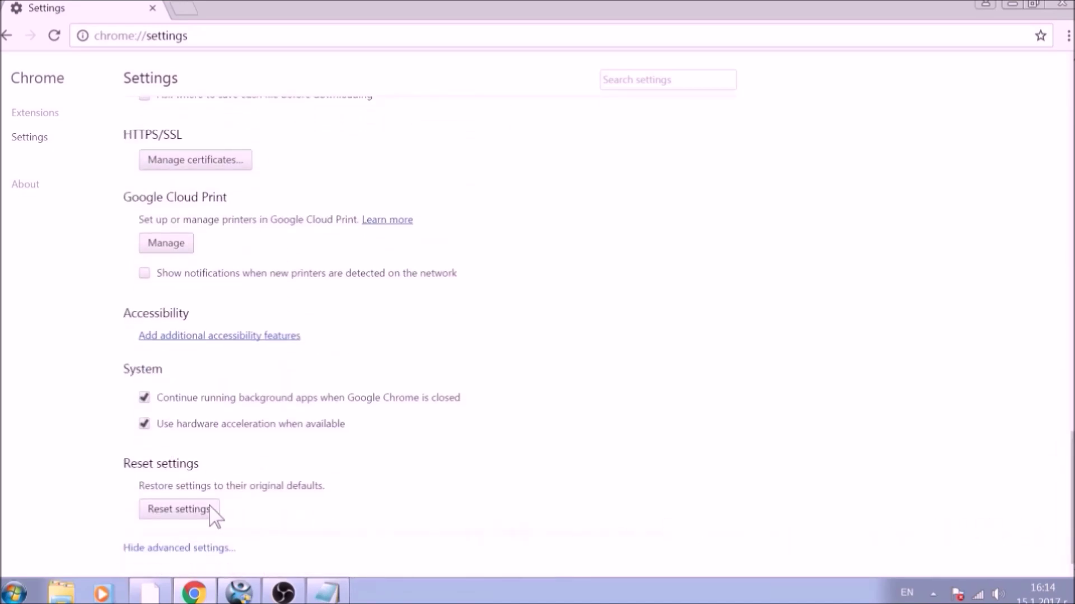
{"action": "left_click", "coordinate": [178, 510]}
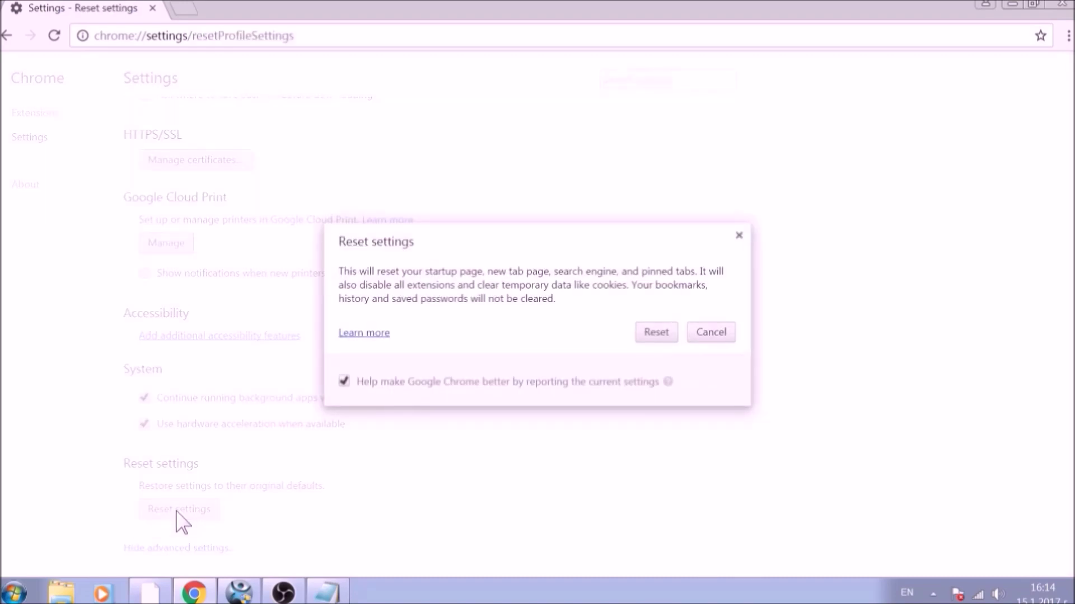
{"action": "left_click", "coordinate": [658, 333]}
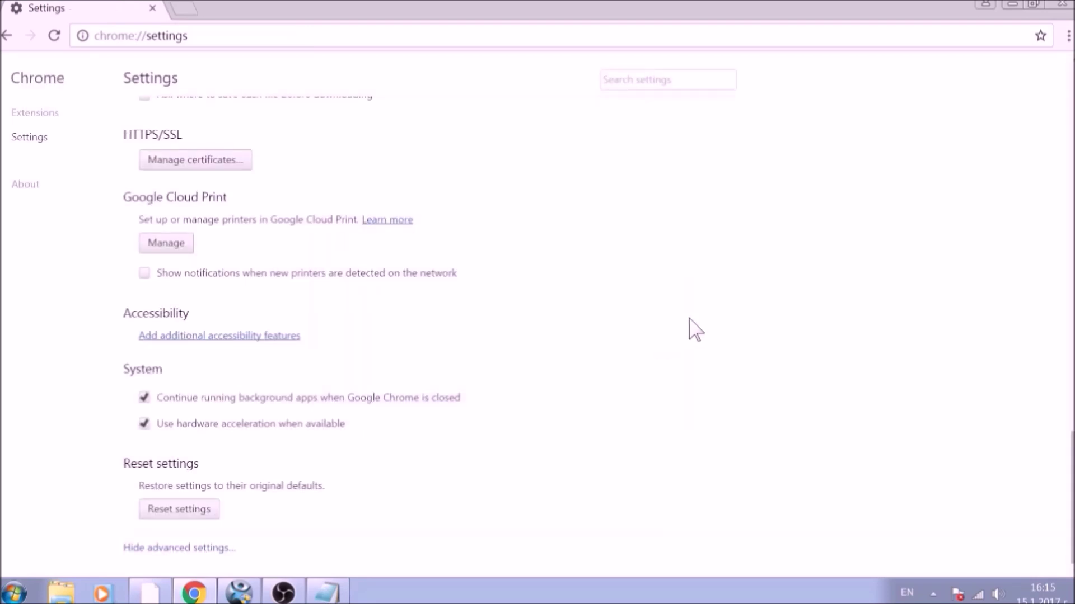
{"action": "left_click", "coordinate": [1061, 6]}
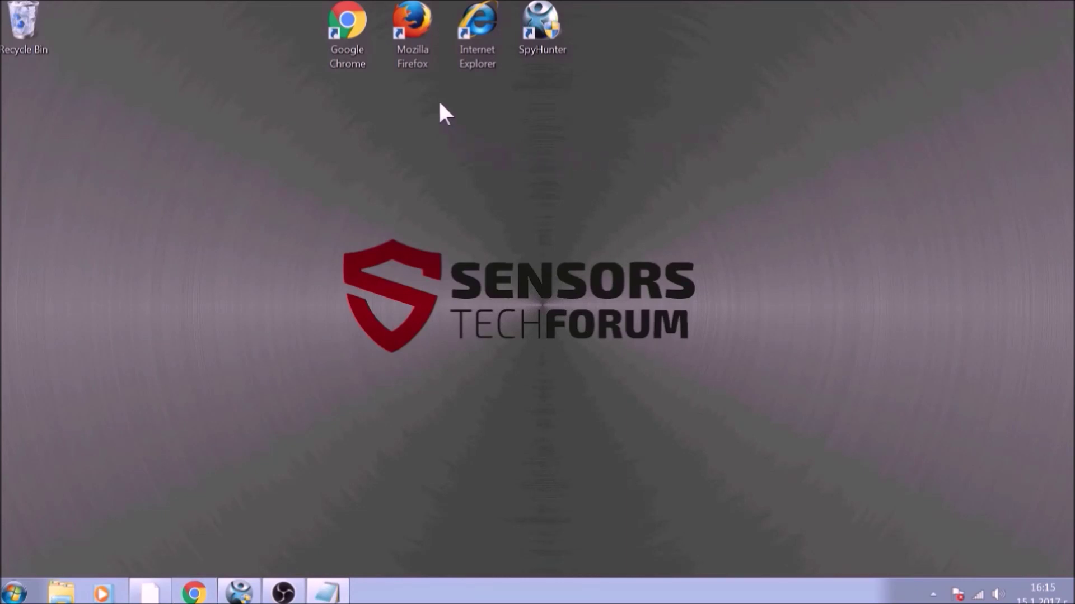
Step: Launch Mozilla Firefox and show its General options page
{"action": "double_click", "coordinate": [419, 59]}
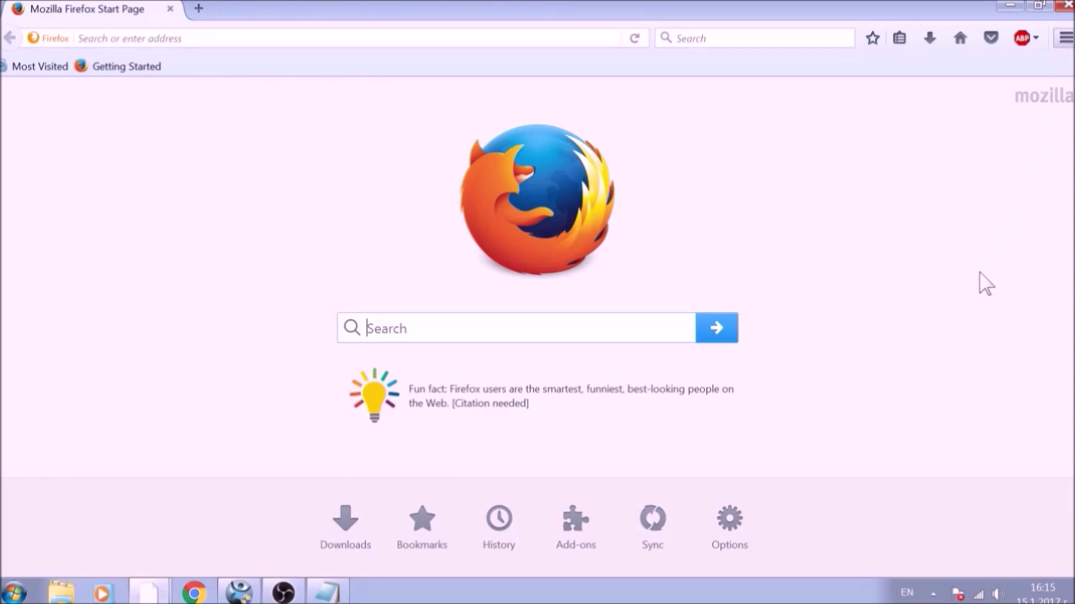
{"action": "key", "text": "alt+t"}
{"action": "key", "text": "o"}
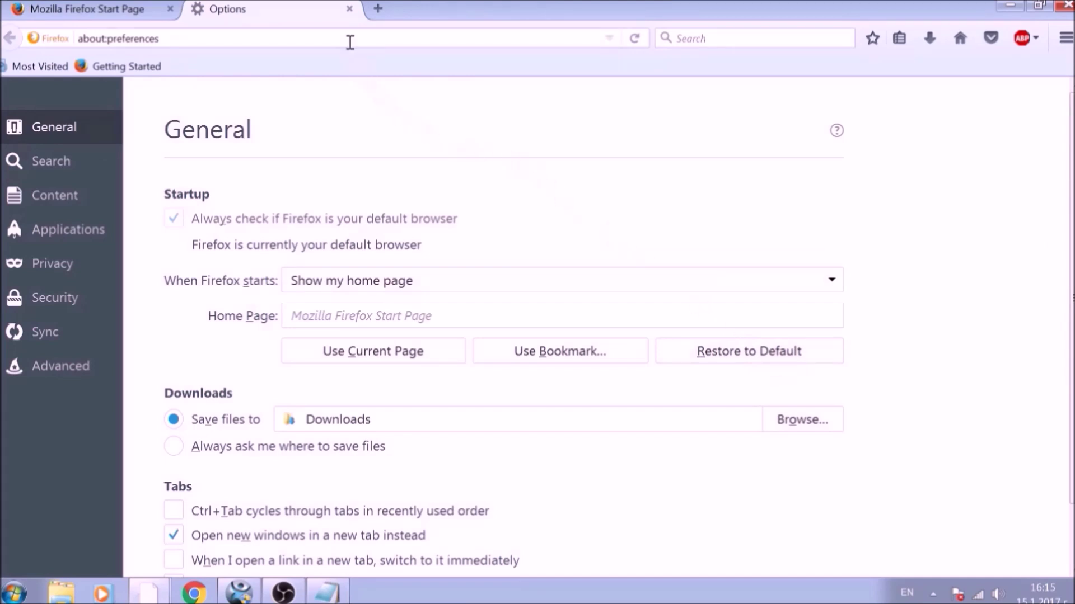
Step: Load about:support and refresh Firefox back to its defaults
{"action": "left_click", "coordinate": [348, 42]}
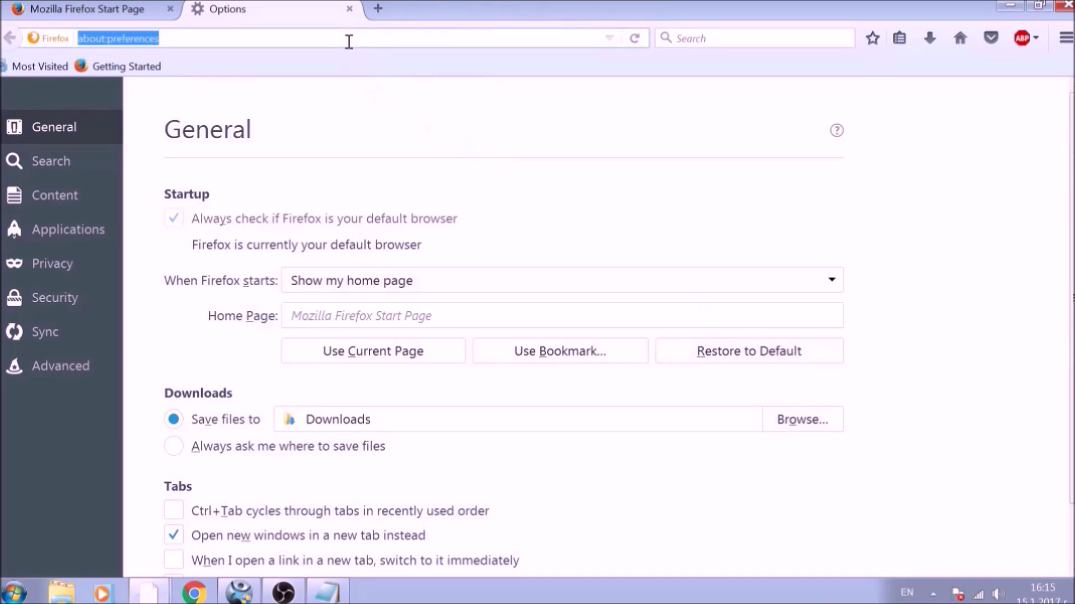
{"action": "type", "text": "ABO"}
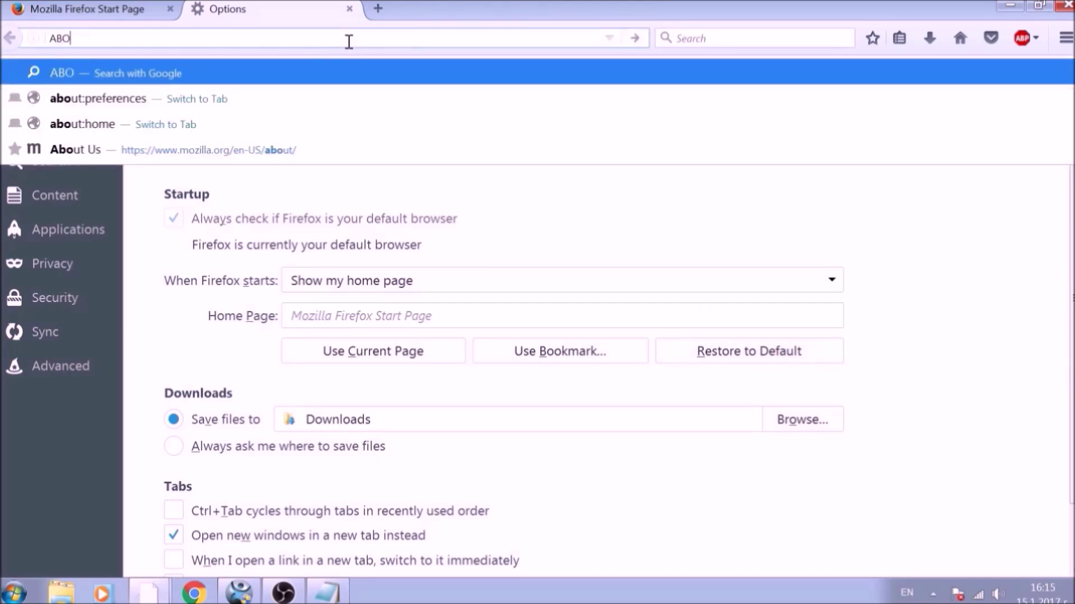
{"action": "type", "text": "UT:"}
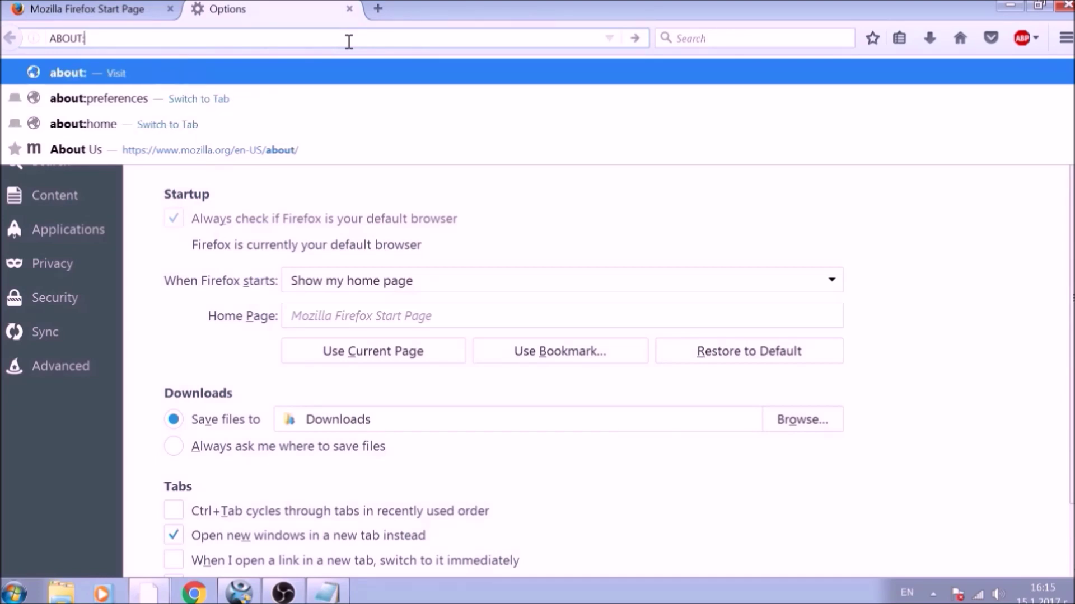
{"action": "type", "text": "SUPPORT"}
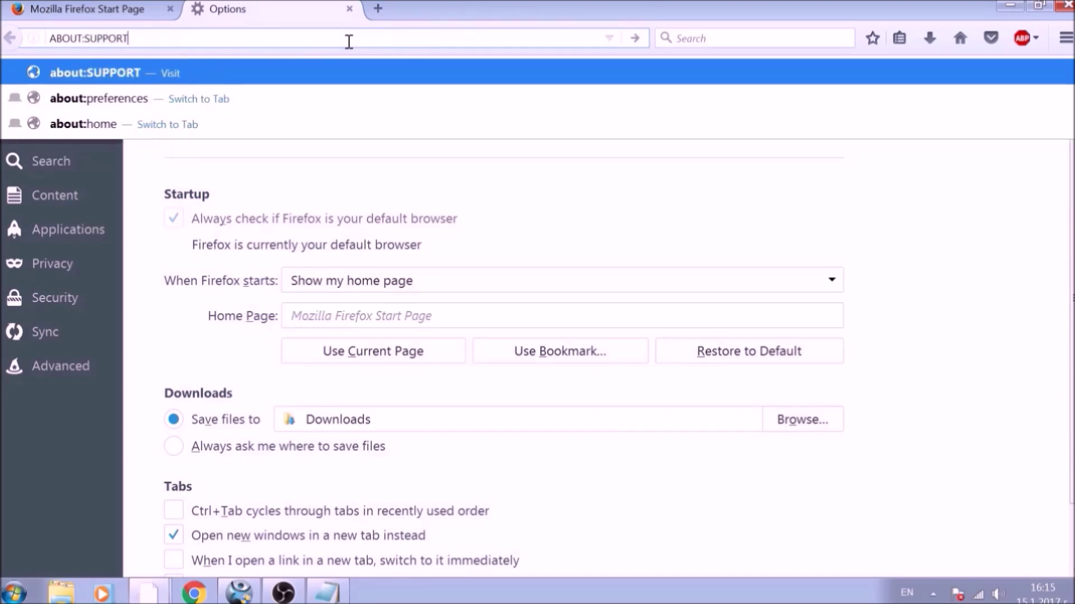
{"action": "key", "text": "Return"}
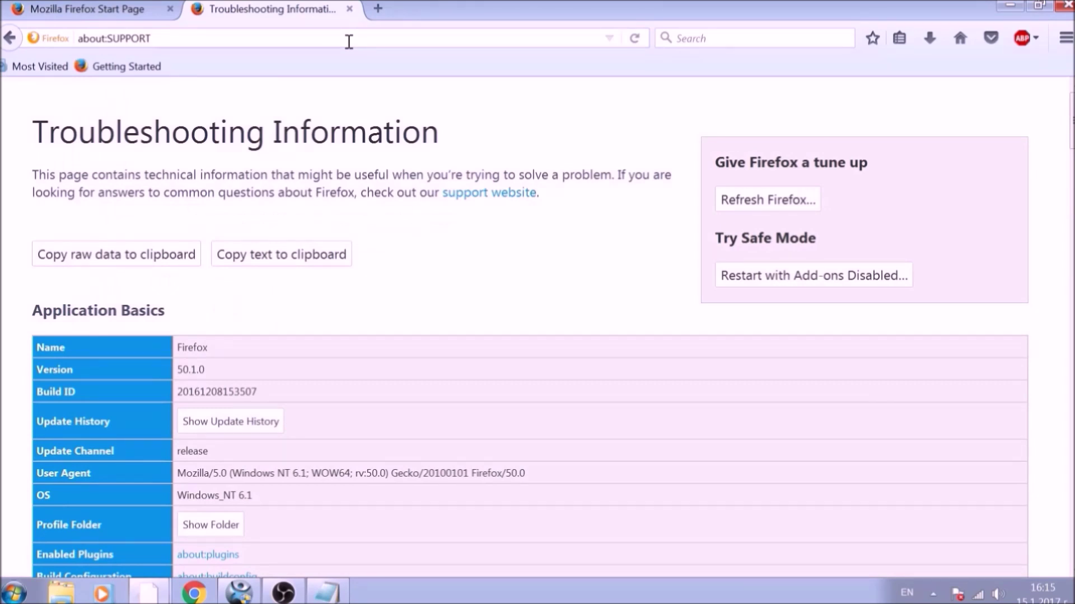
{"action": "left_click", "coordinate": [729, 207]}
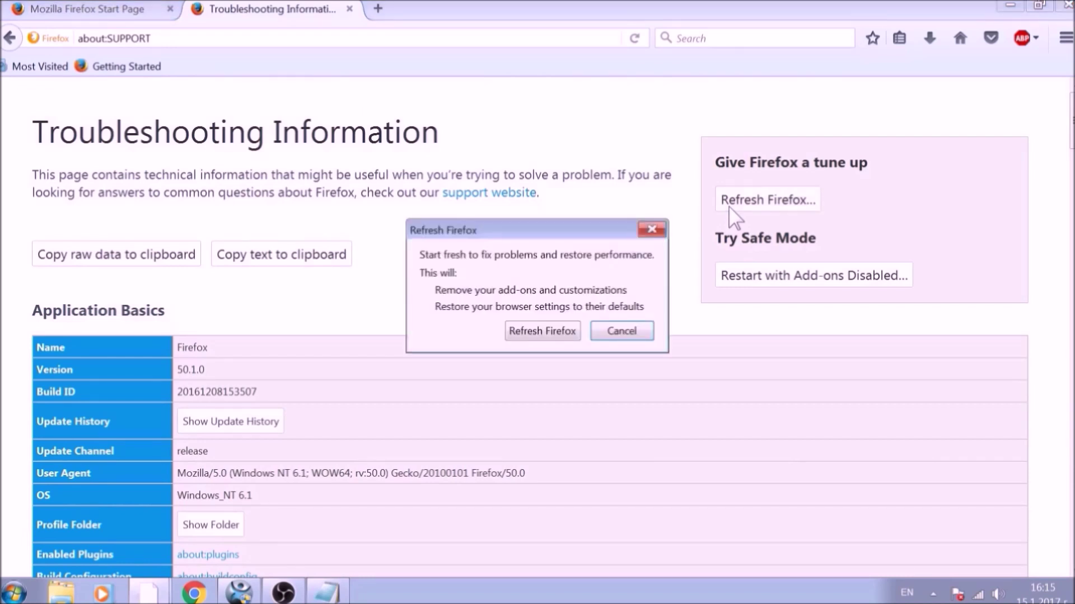
{"action": "left_click", "coordinate": [569, 338]}
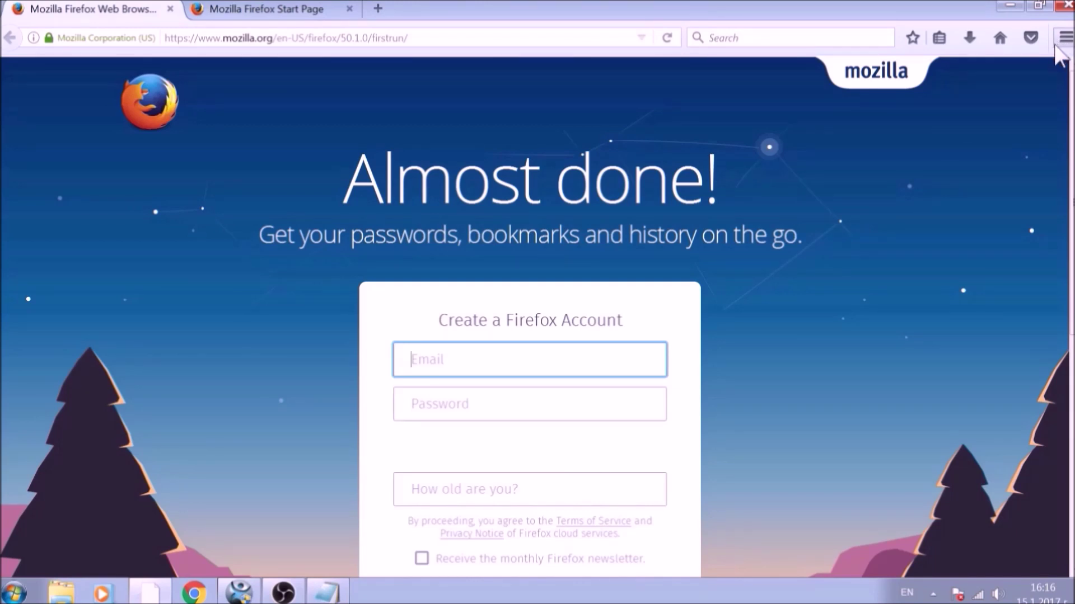
Step: Check both Avast extensions are disabled in Add-ons, then close Firefox with its three tabs
{"action": "key", "text": "ctrl+shift+a"}
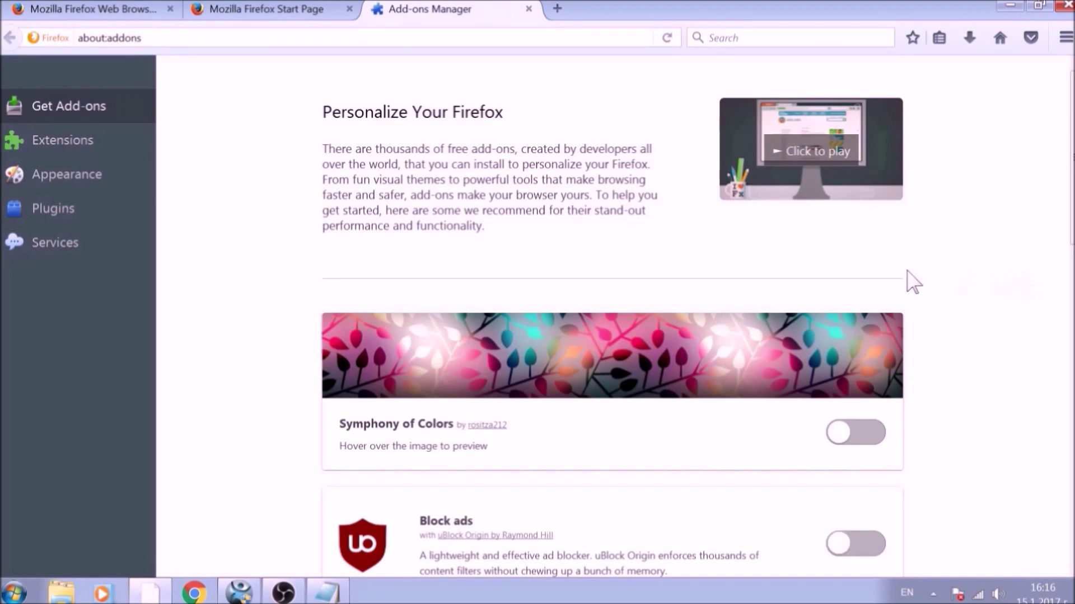
{"action": "left_click", "coordinate": [119, 156]}
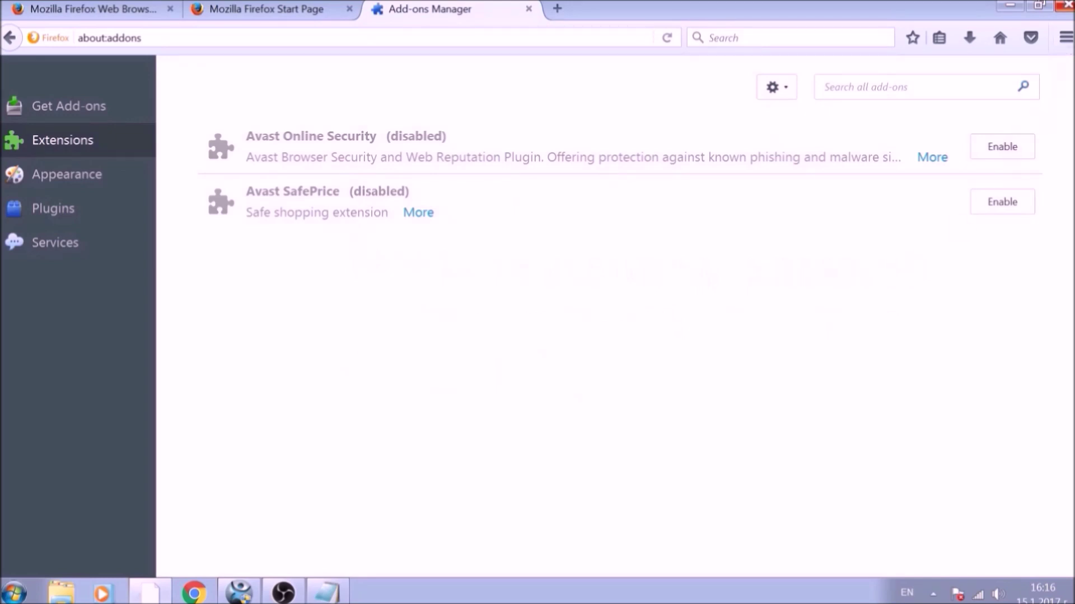
{"action": "left_click", "coordinate": [1065, 5]}
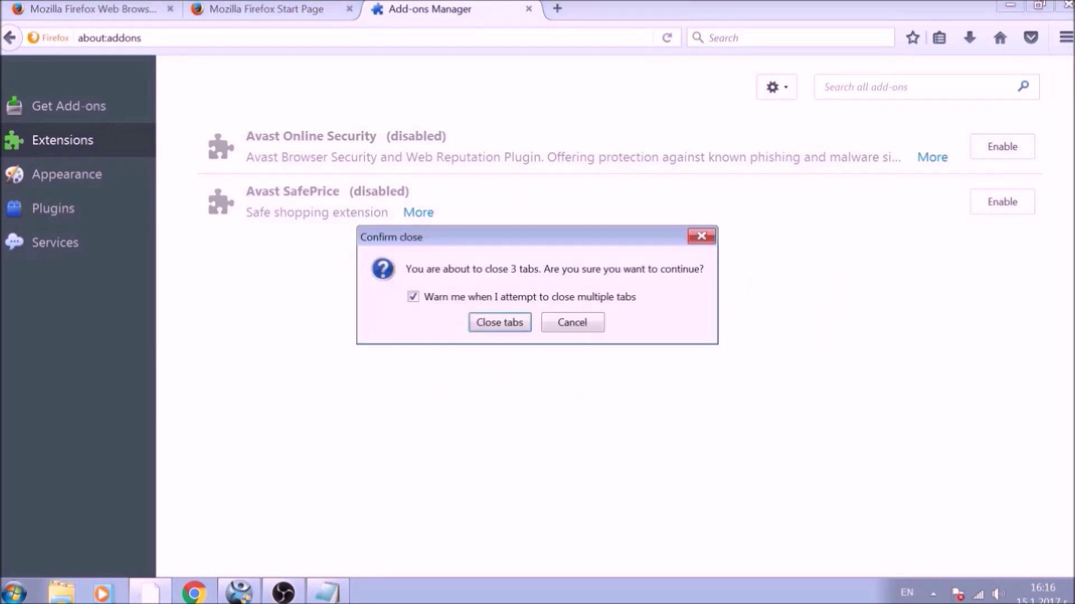
{"action": "left_click", "coordinate": [529, 321]}
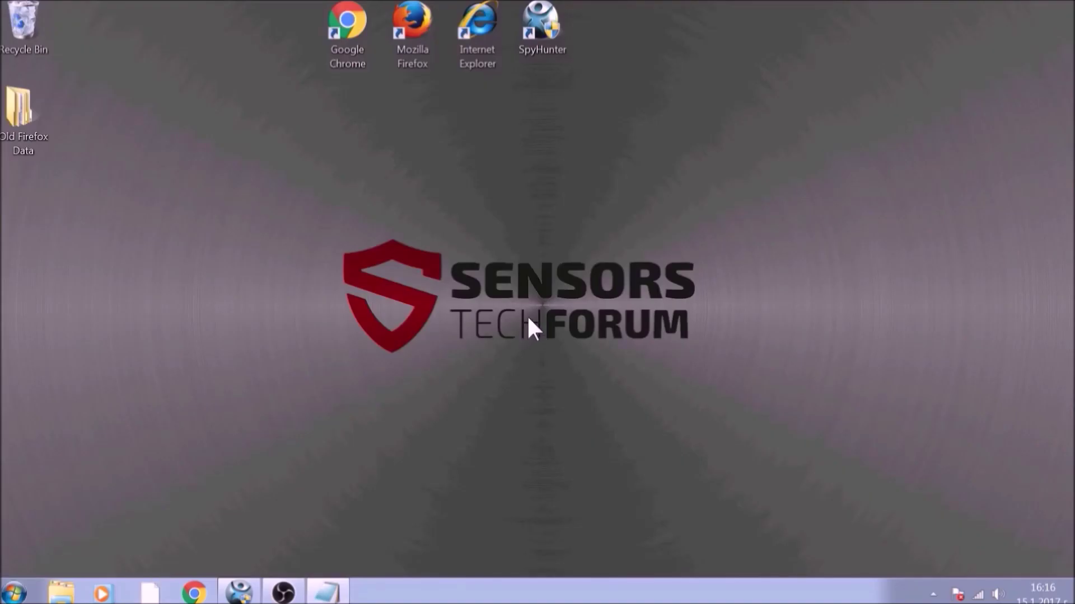
Step: Launch Internet Explorer, dismiss the Avast prompt, and set a blank home page in Internet Options
{"action": "double_click", "coordinate": [477, 48]}
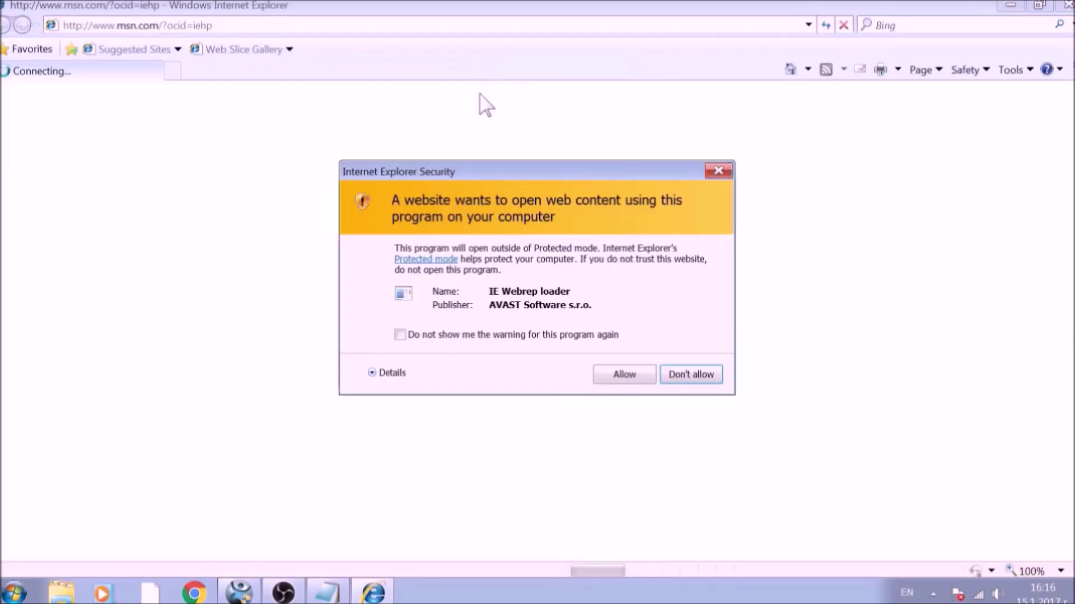
{"action": "left_click", "coordinate": [710, 168]}
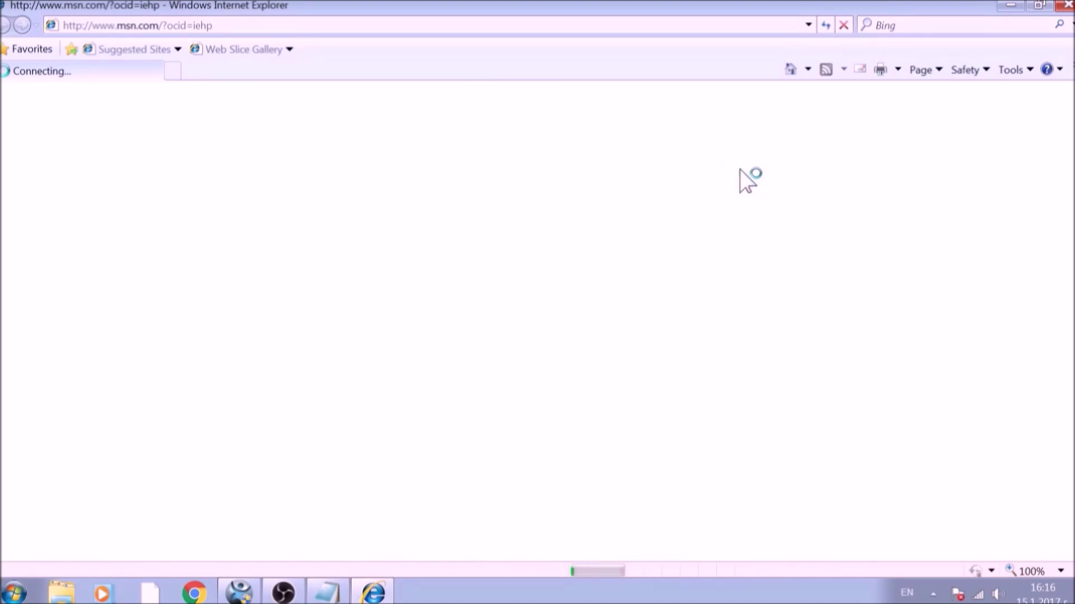
{"action": "left_click", "coordinate": [1017, 76]}
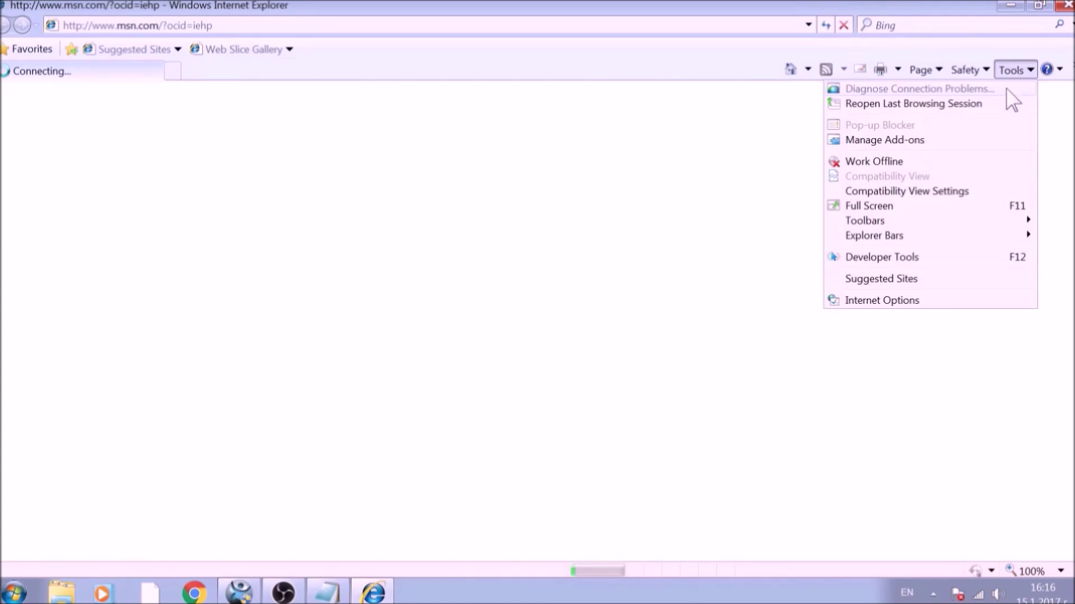
{"action": "left_click", "coordinate": [914, 301]}
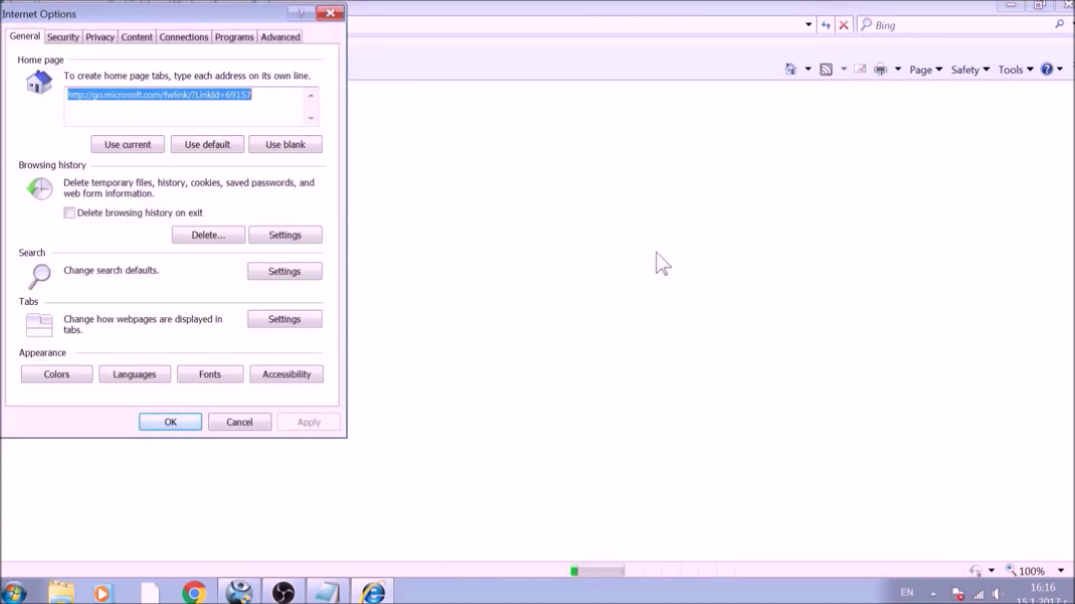
{"action": "left_click", "coordinate": [294, 147]}
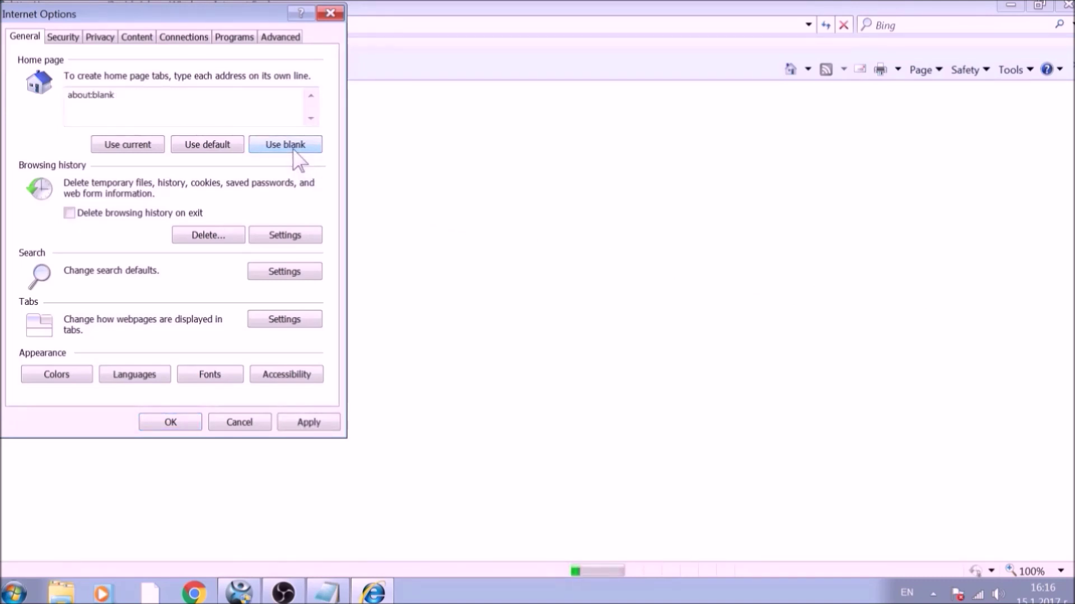
Step: Reset all Internet Explorer advanced settings to defaults, deleting personal settings
{"action": "left_click", "coordinate": [281, 37]}
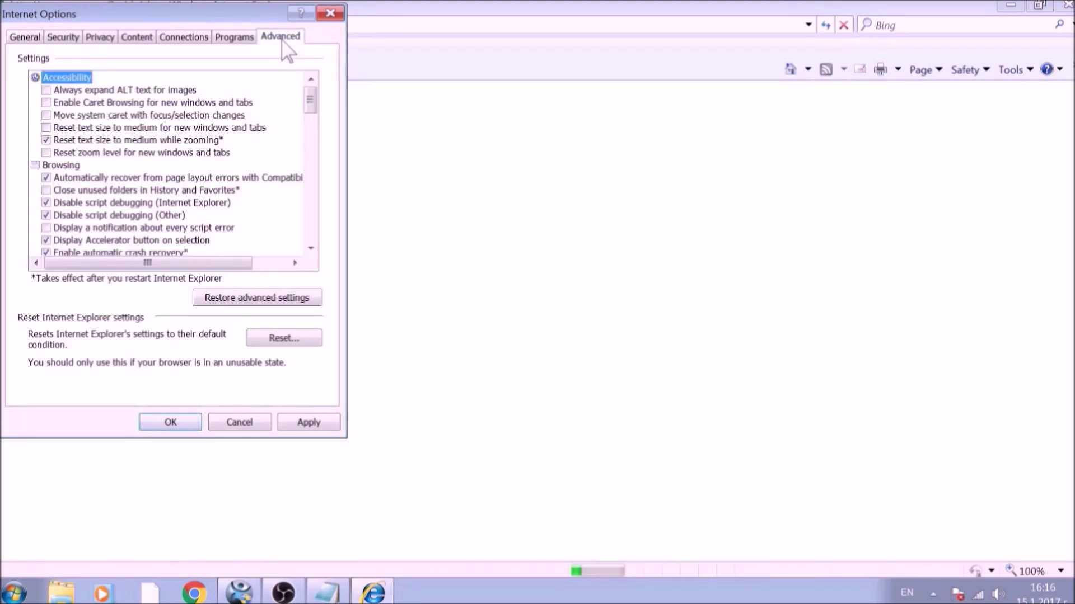
{"action": "left_click", "coordinate": [314, 342]}
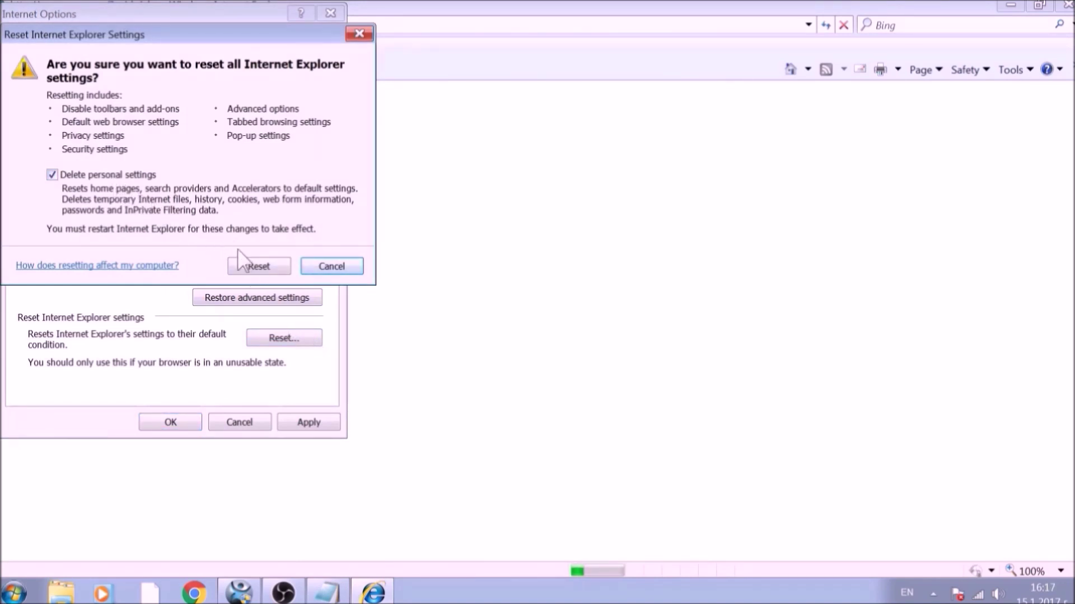
{"action": "left_click", "coordinate": [249, 266]}
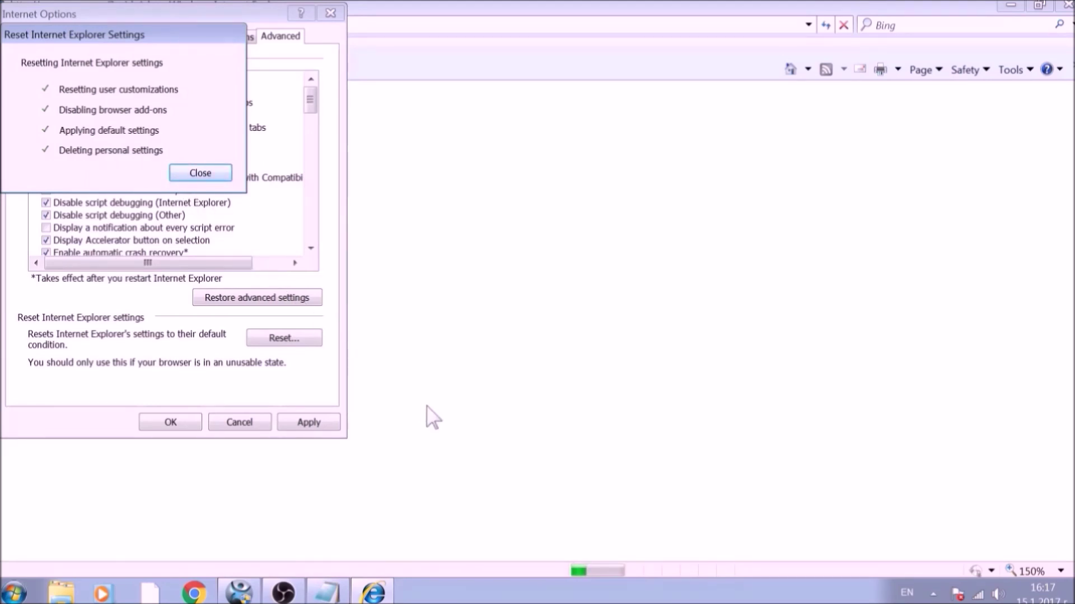
{"action": "left_click", "coordinate": [208, 173]}
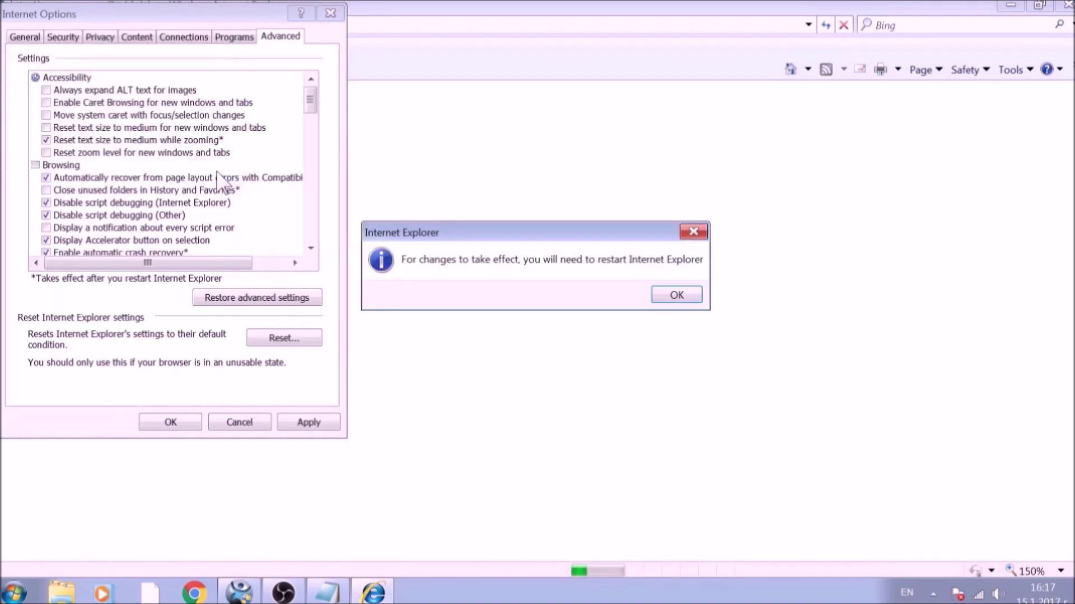
{"action": "left_click", "coordinate": [676, 295]}
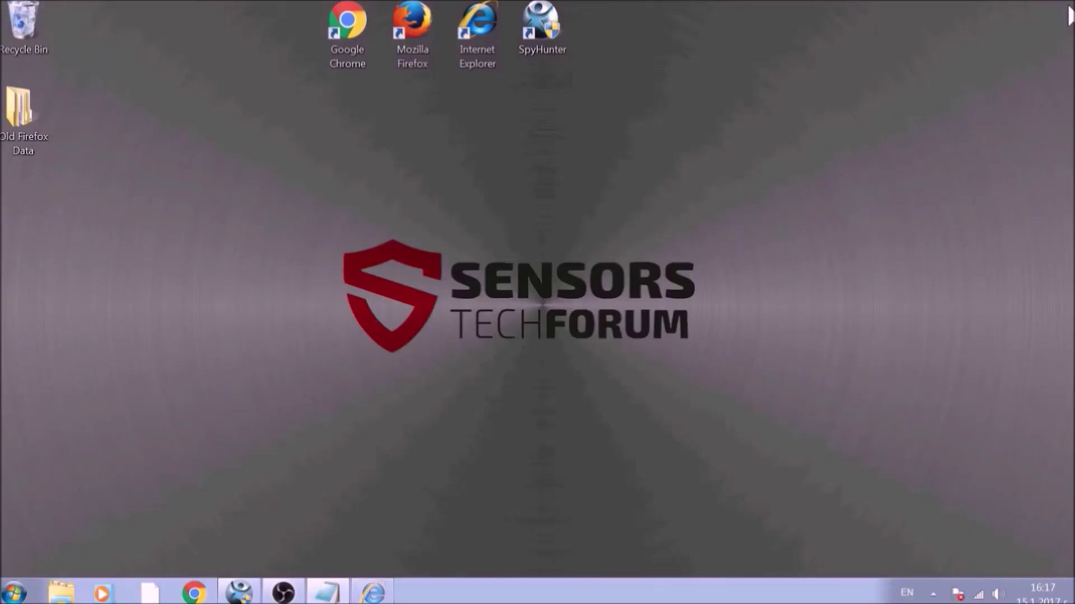
Step: Close Internet Explorer and restore the SpyHunter 4 window from the taskbar
{"action": "left_click", "coordinate": [1066, 7]}
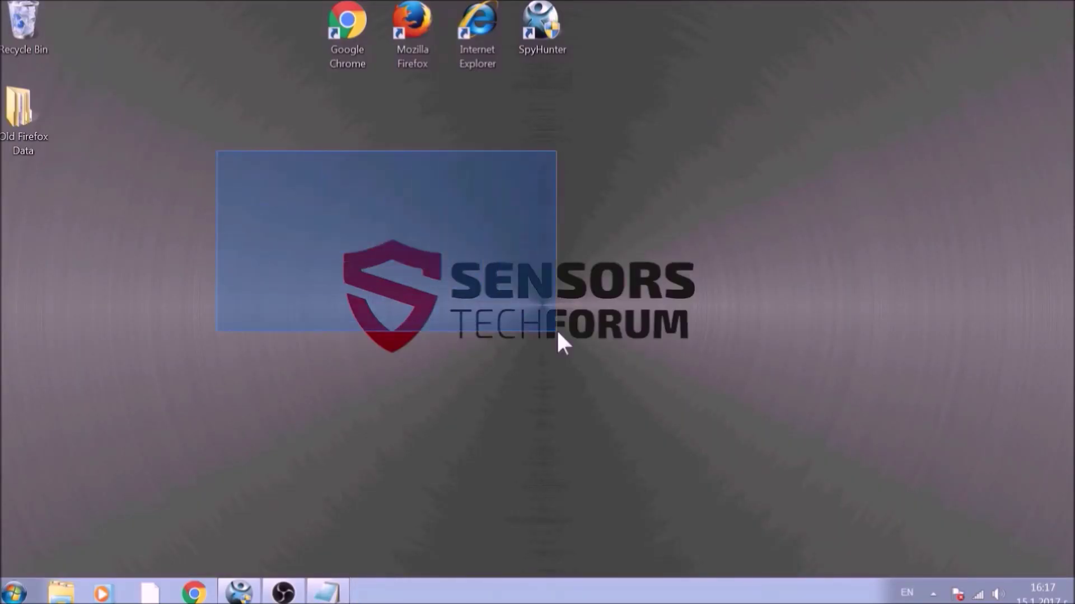
{"action": "left_click_drag", "start_coordinate": [251, 166], "coordinate": [822, 429]}
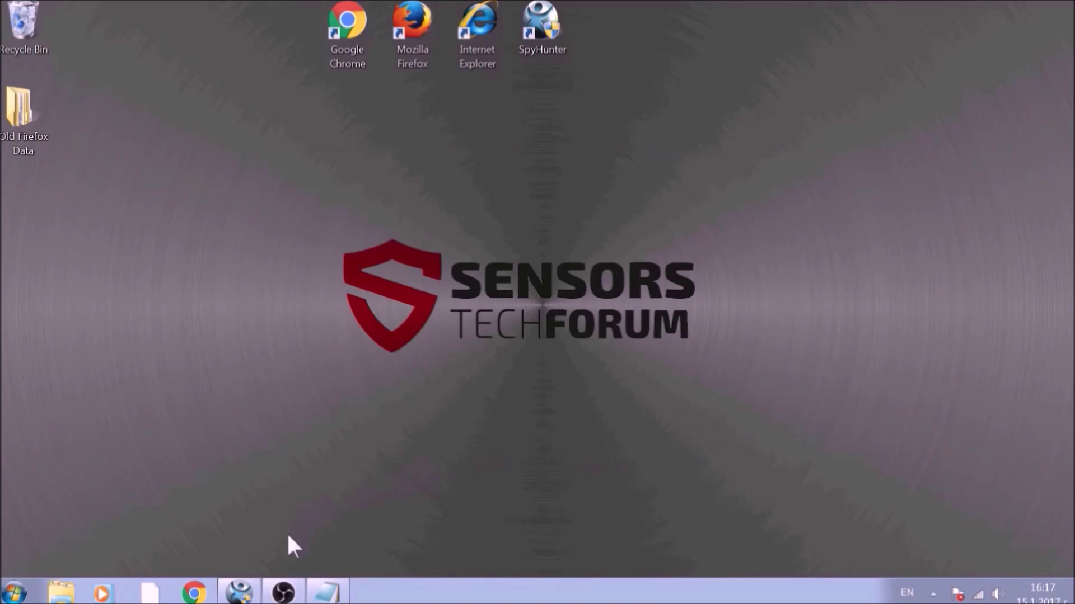
{"action": "left_click", "coordinate": [255, 592]}
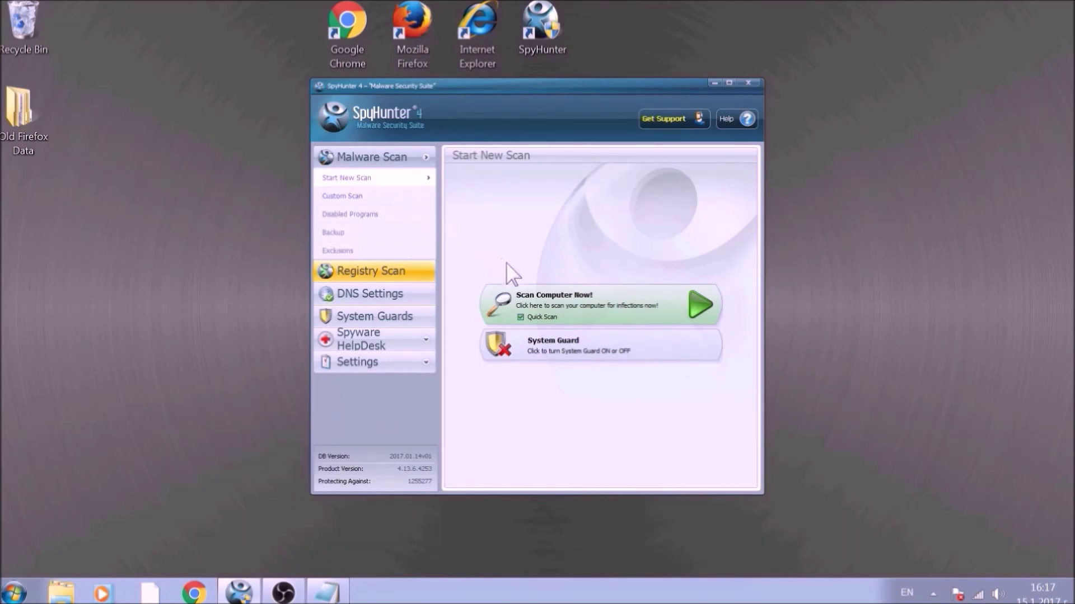
Step: Run Scan Computer Now! with Quick Scan ticked on the Start New Scan page
{"action": "left_click", "coordinate": [562, 300]}
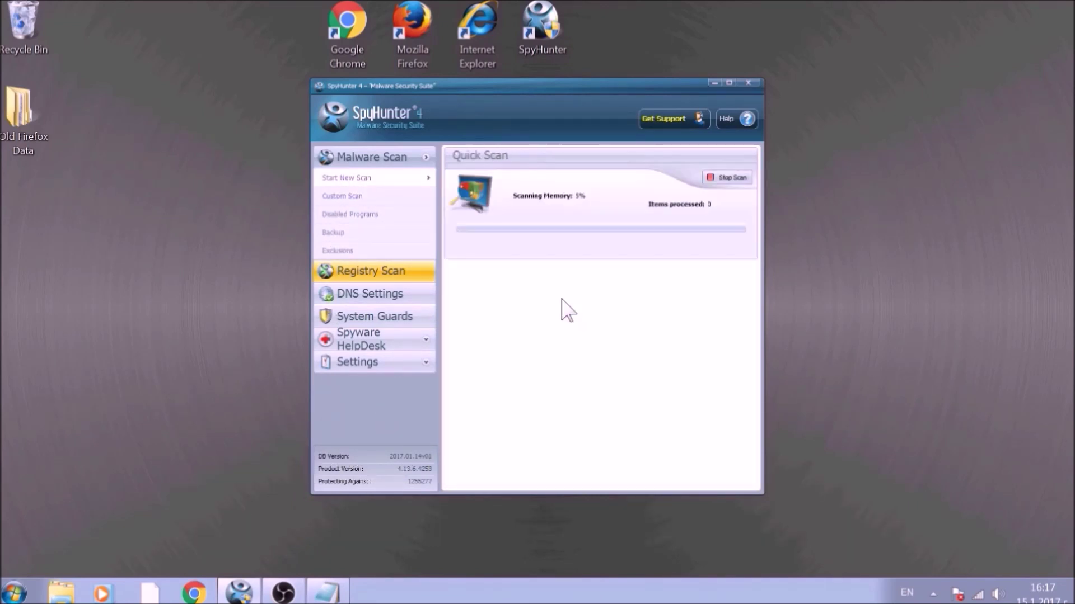